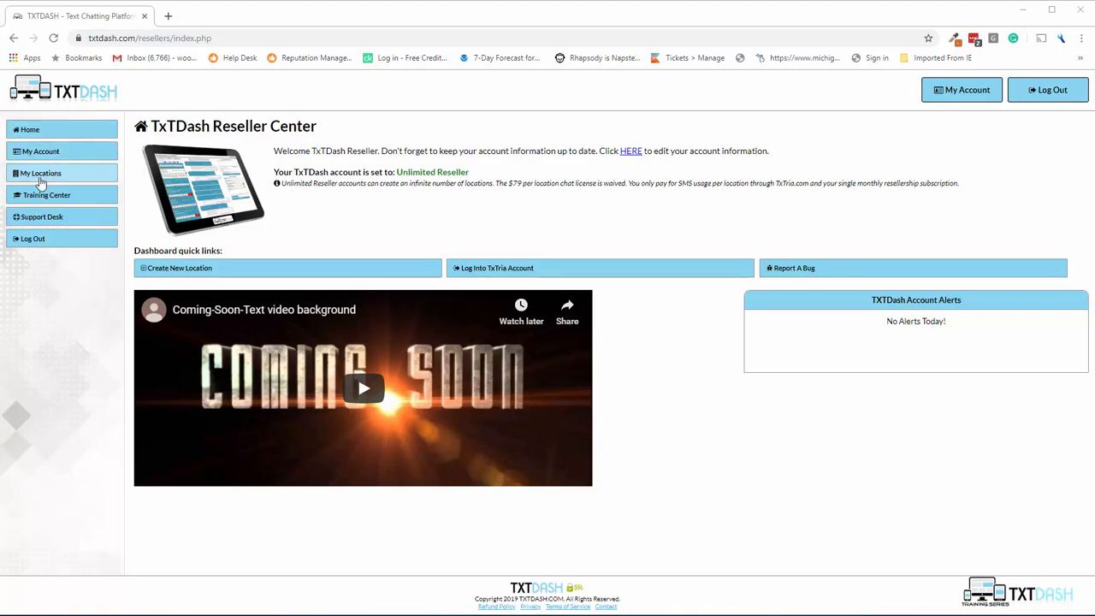
Open My Locations, glance at the Training Center, and return to the empty list showing 0 of 0 locations.
left_click(26, 175)
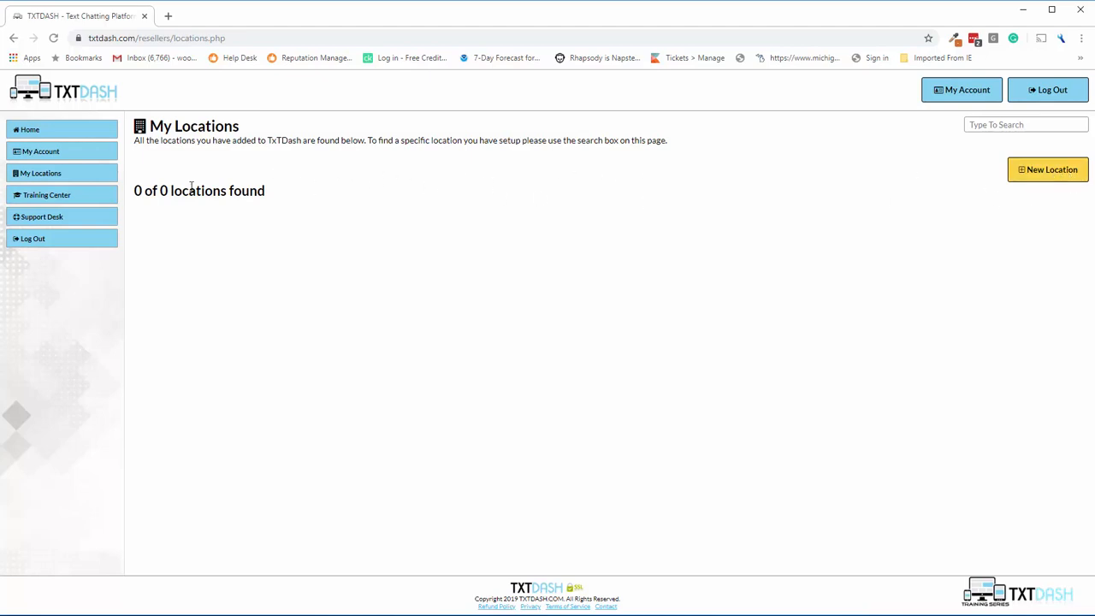
left_click(43, 197)
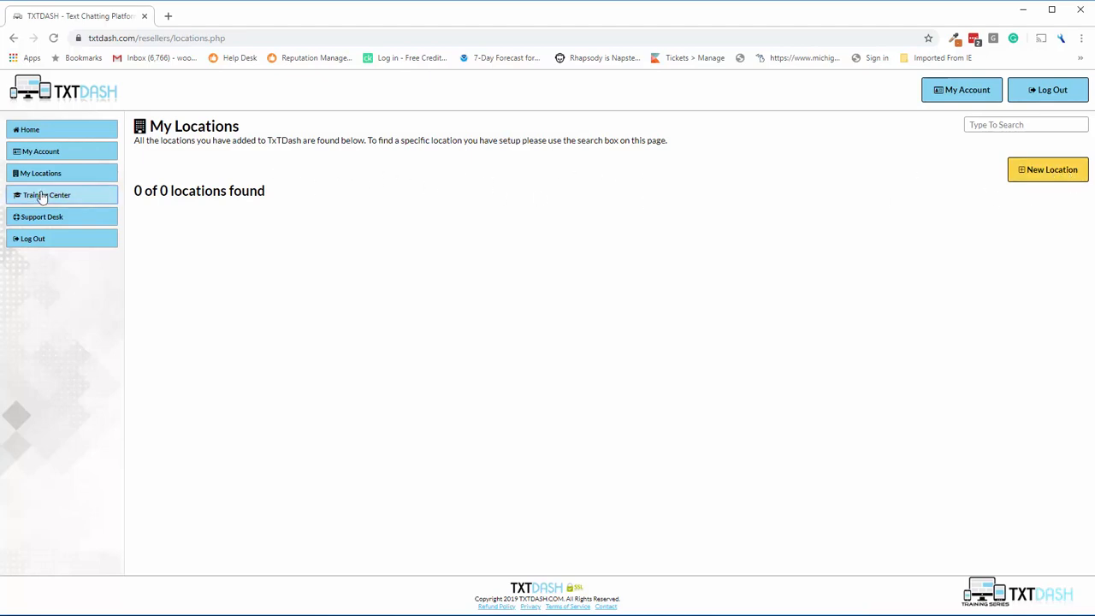
scroll(333, 303, "down", 5)
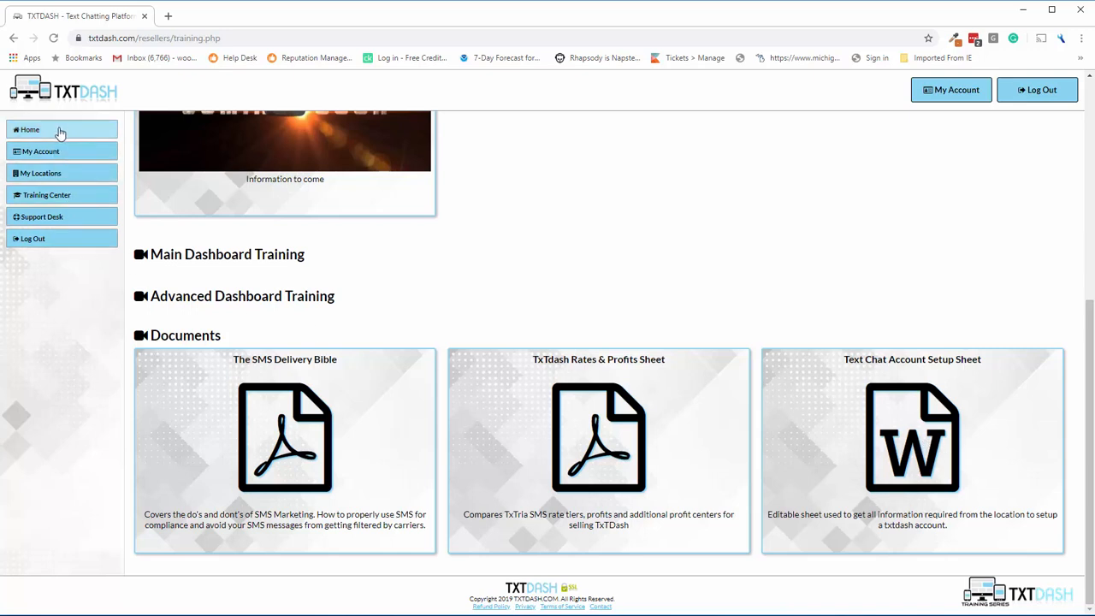
left_click(52, 172)
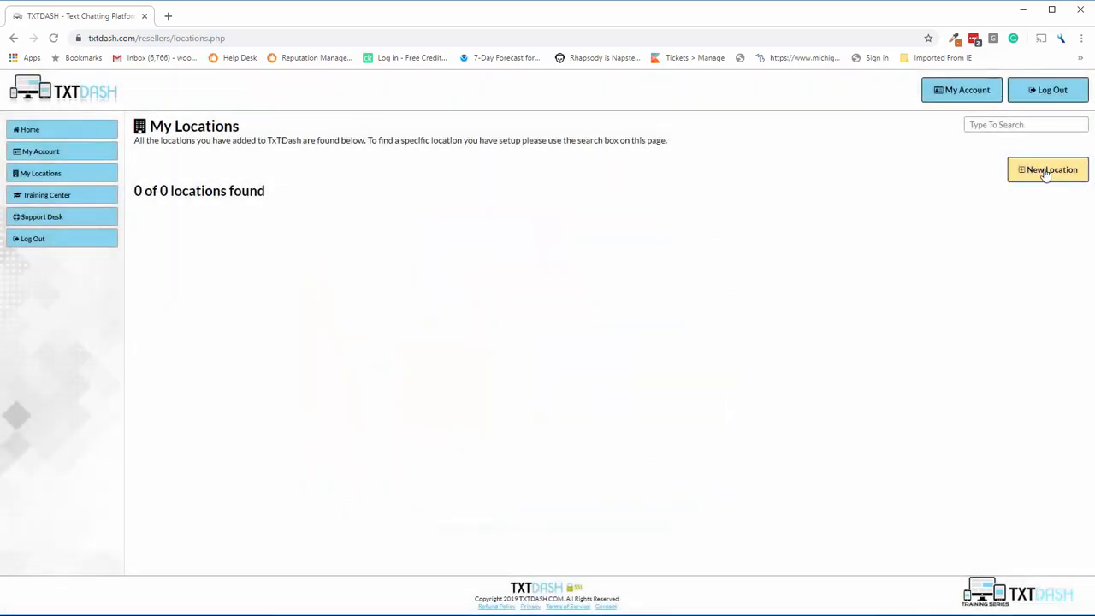
Start a New Location form and point out the reminder about adding a TxTria SMS number.
left_click(1045, 172)
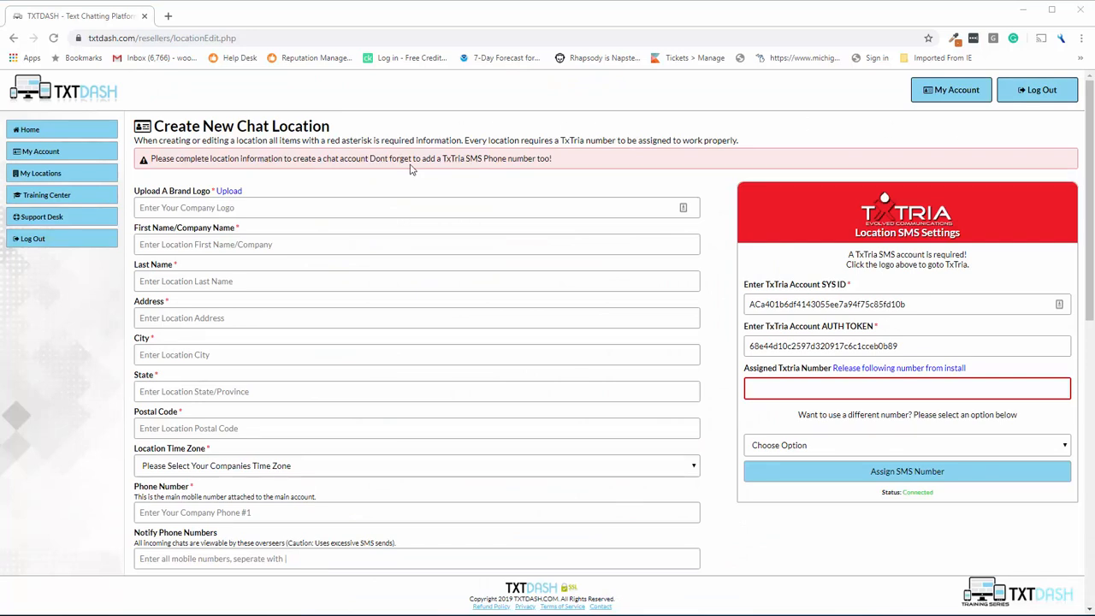
left_click_drag(571, 166, 412, 157)
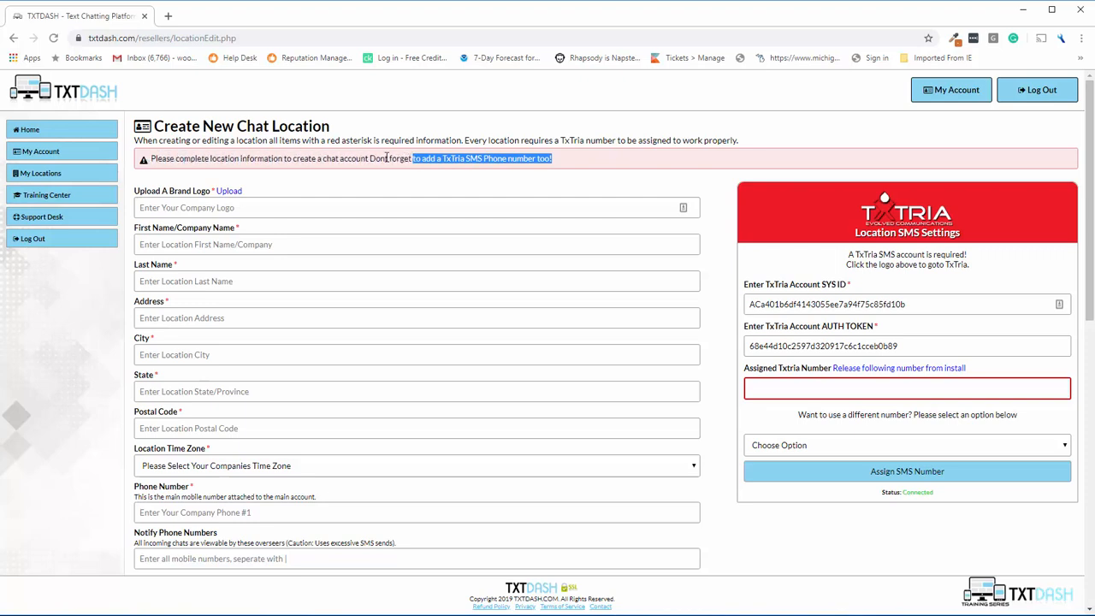
left_click(280, 158)
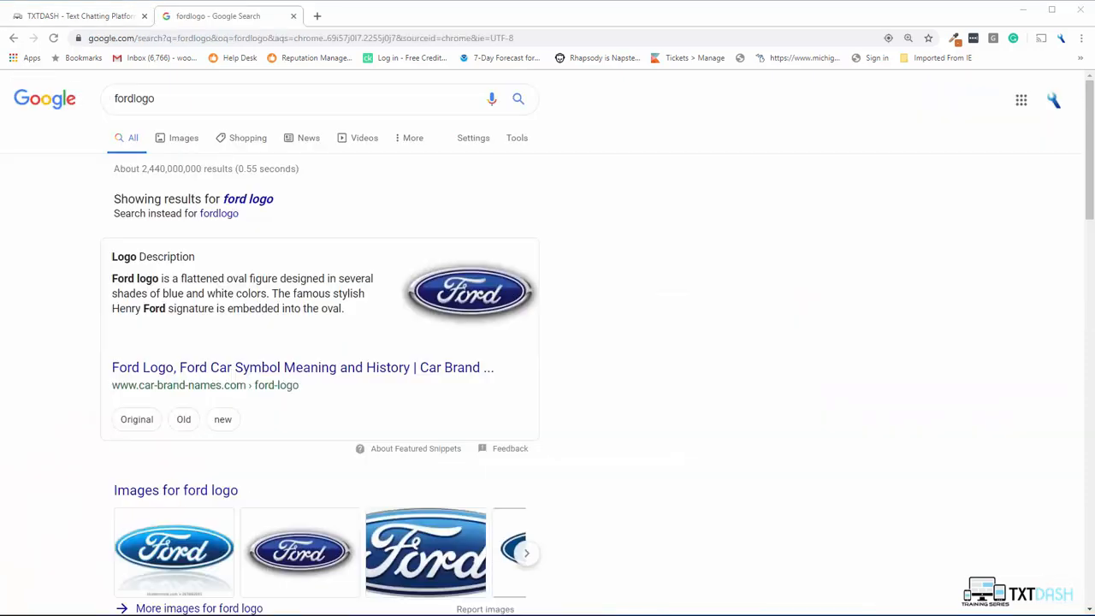
Save the Ford logo from the image results to the Desktop as download.jpg.
right_click(454, 294)
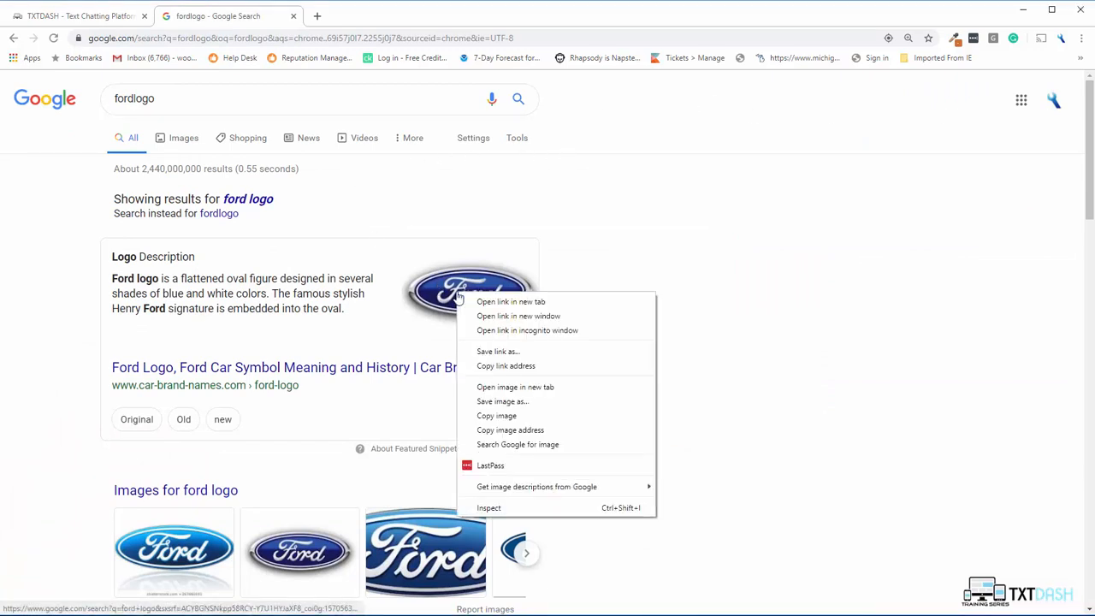
left_click(513, 402)
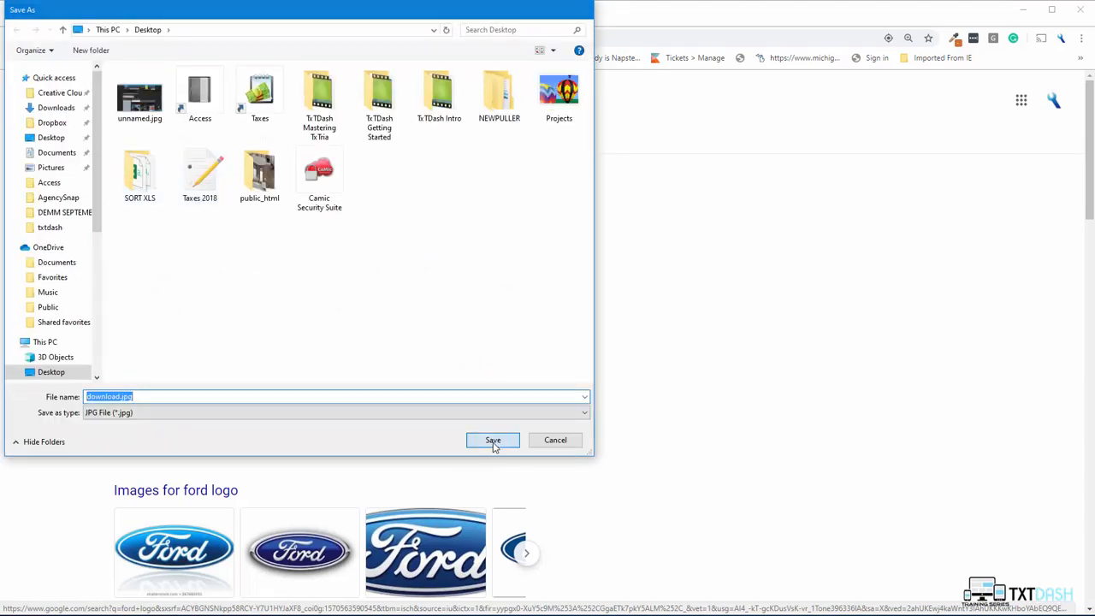
left_click(493, 441)
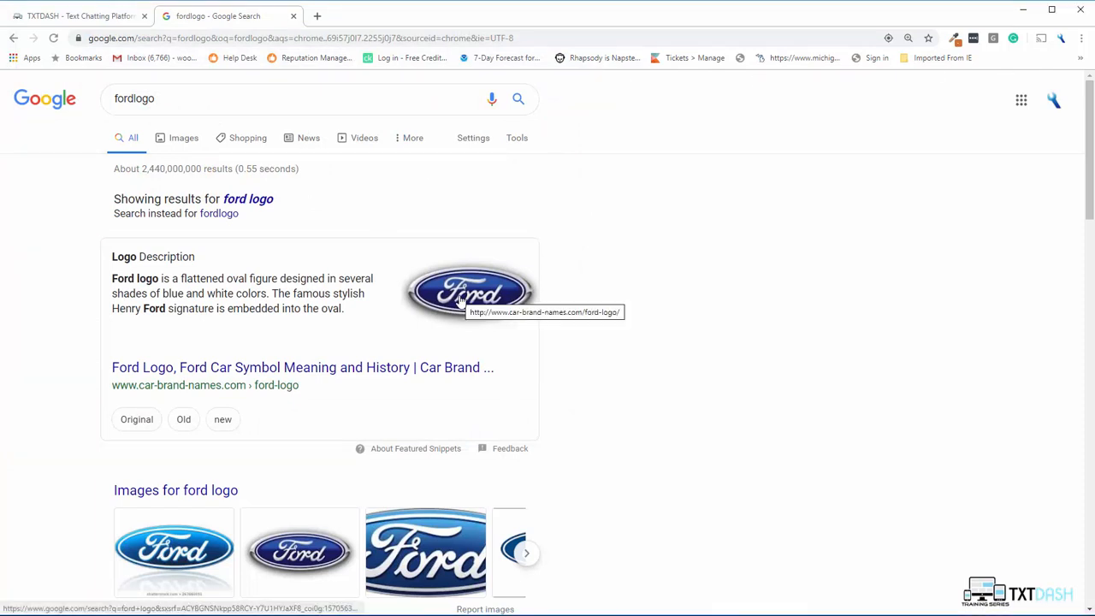
left_click(89, 17)
Upload download.jpg as the location's brand logo.
left_click(231, 192)
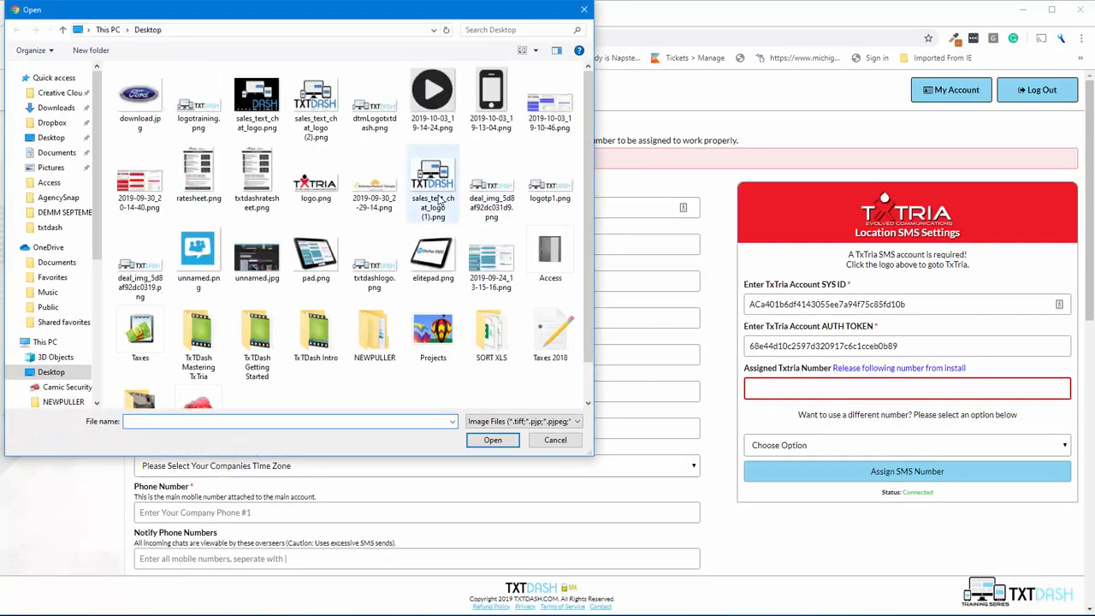
left_click(140, 98)
left_click(490, 440)
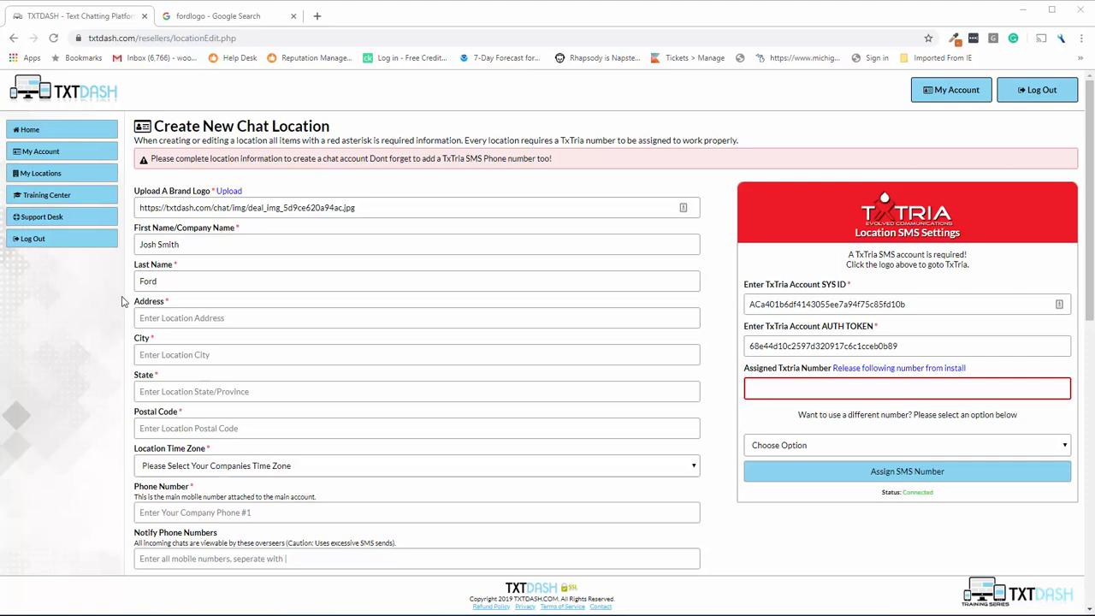
Set the Location Time Zone to US/Eastern.
scroll(264, 310, "down", 1)
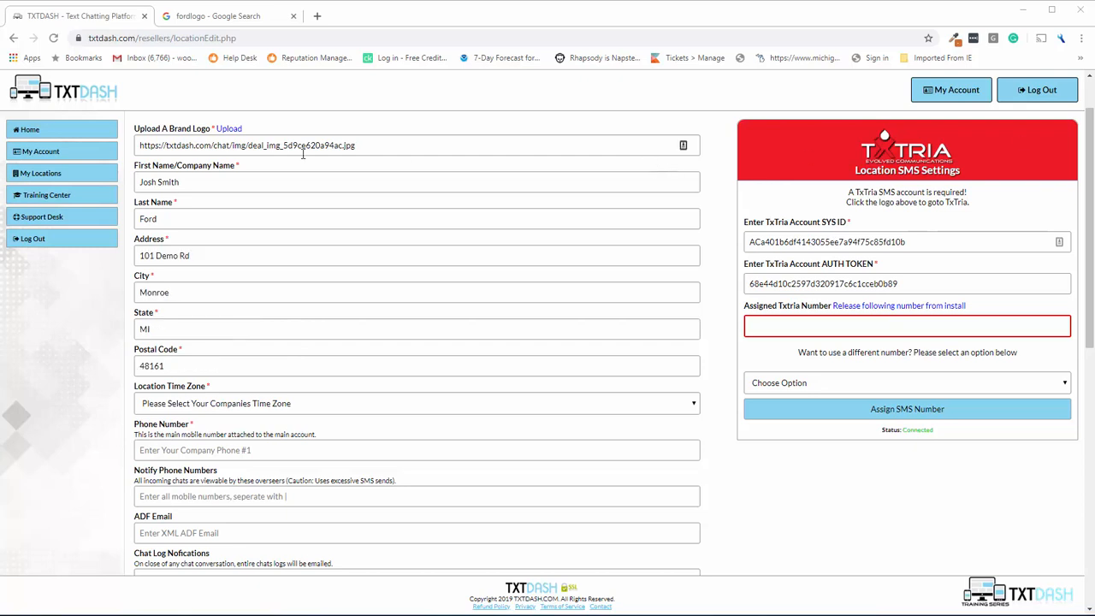
left_click(176, 405)
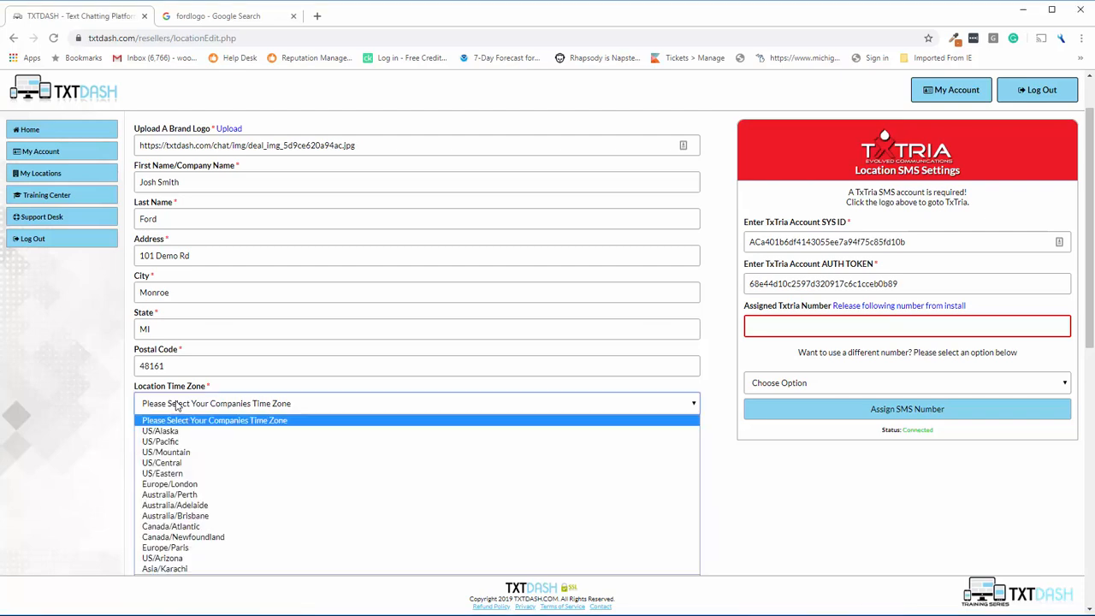
left_click(174, 475)
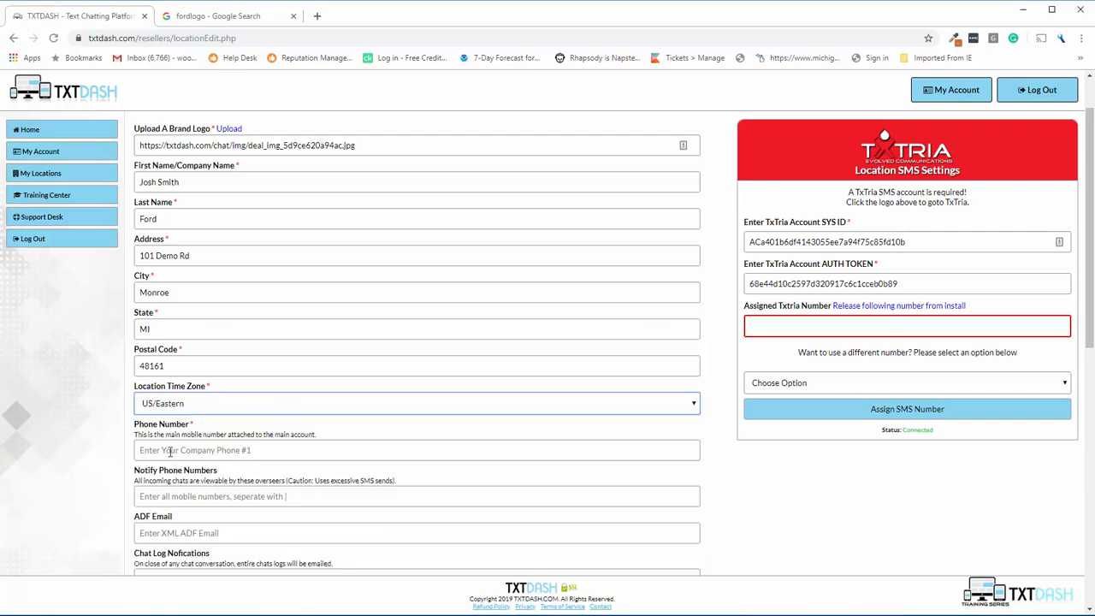
scroll(179, 380, "down", 2)
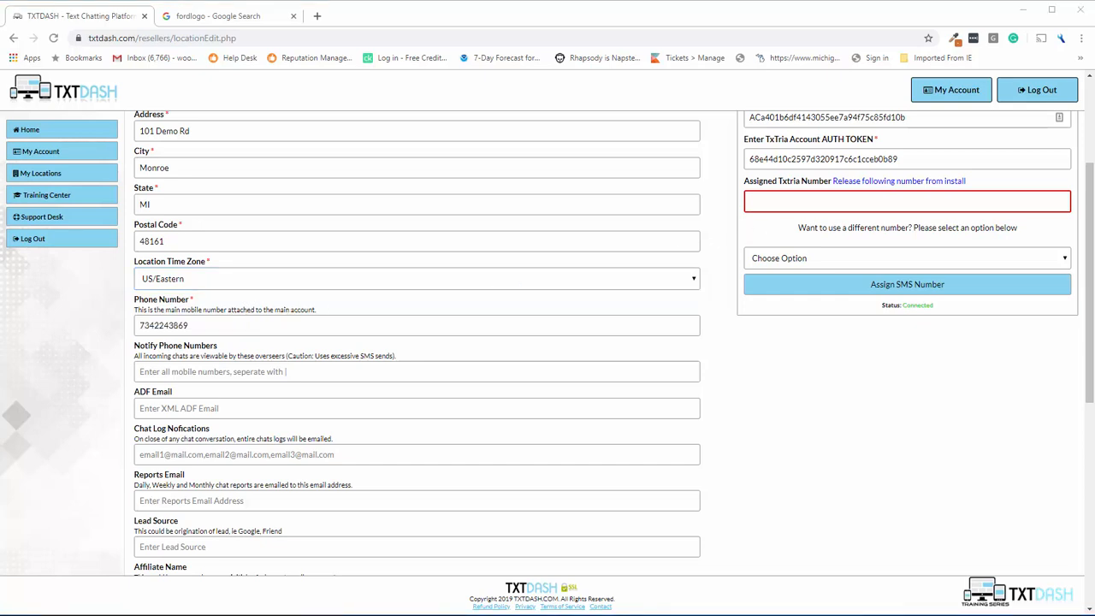
Point out the word 'overseers' in the Notify Phone Numbers description.
scroll(287, 272, "down", 2)
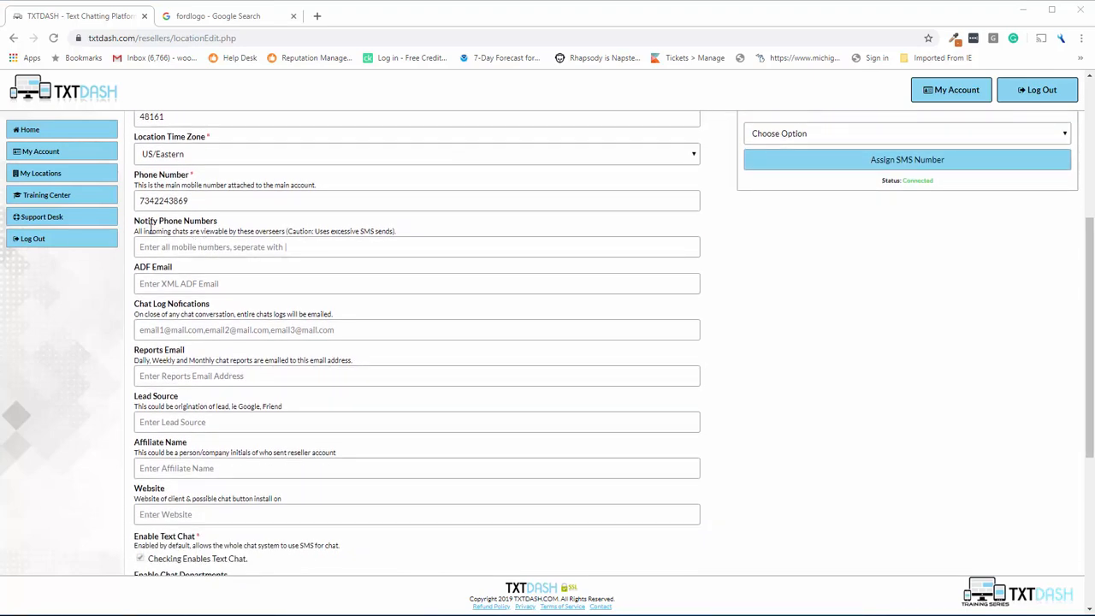
scroll(162, 232, "up", 2)
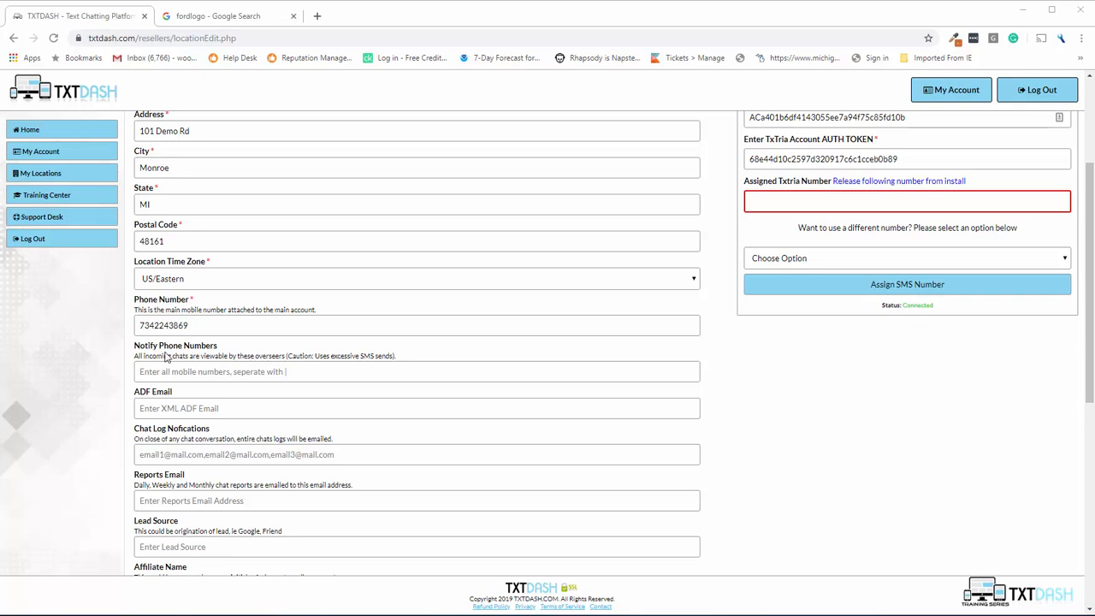
double_click(268, 355)
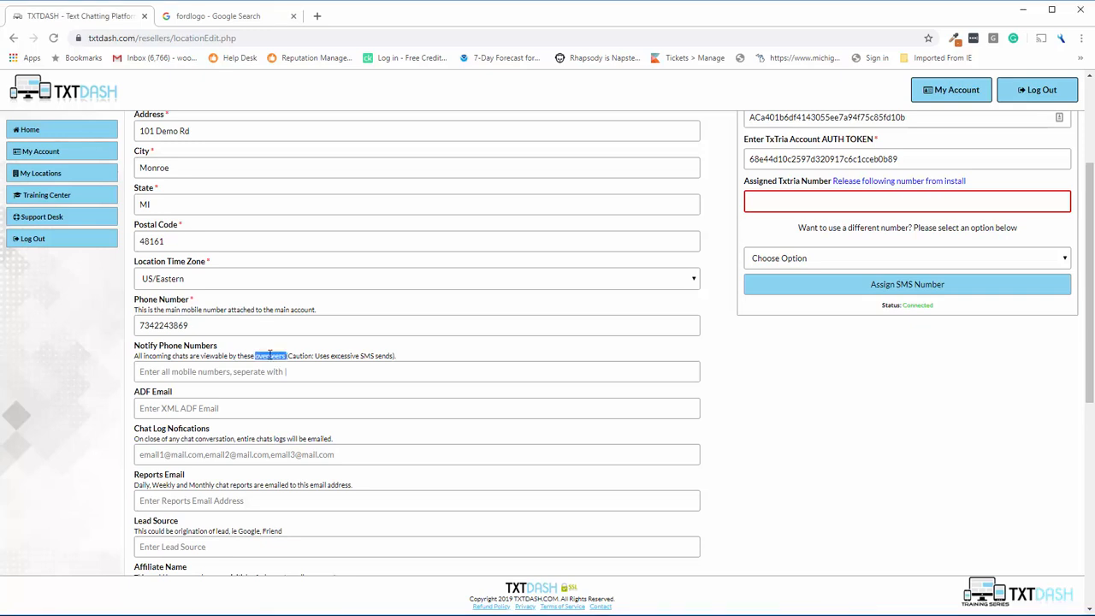
left_click(269, 355)
double_click(269, 355)
left_click(270, 355)
double_click(270, 355)
left_click(271, 355)
double_click(270, 355)
left_click(271, 355)
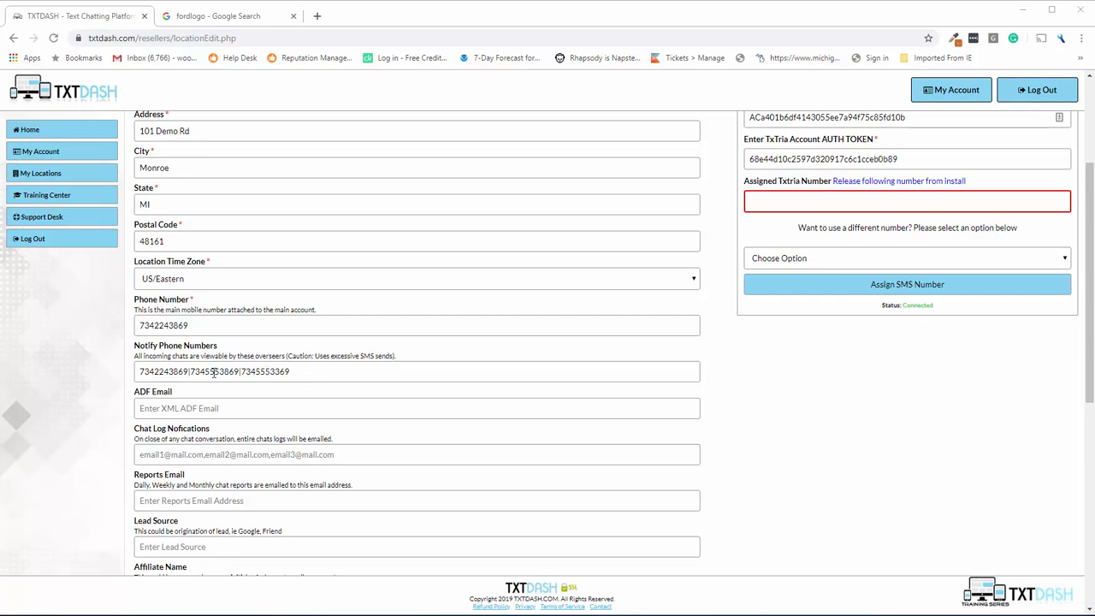
Delete the extra notify numbers, leaving only the main phone number.
left_click_drag(301, 373, 189, 373)
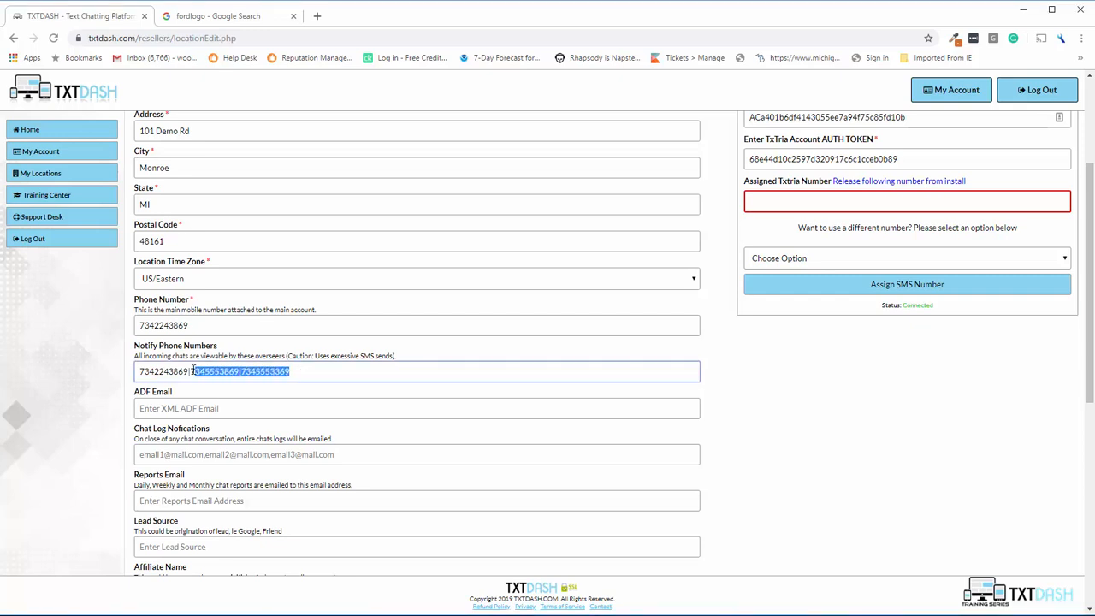
key("BackSpace")
left_click(202, 346)
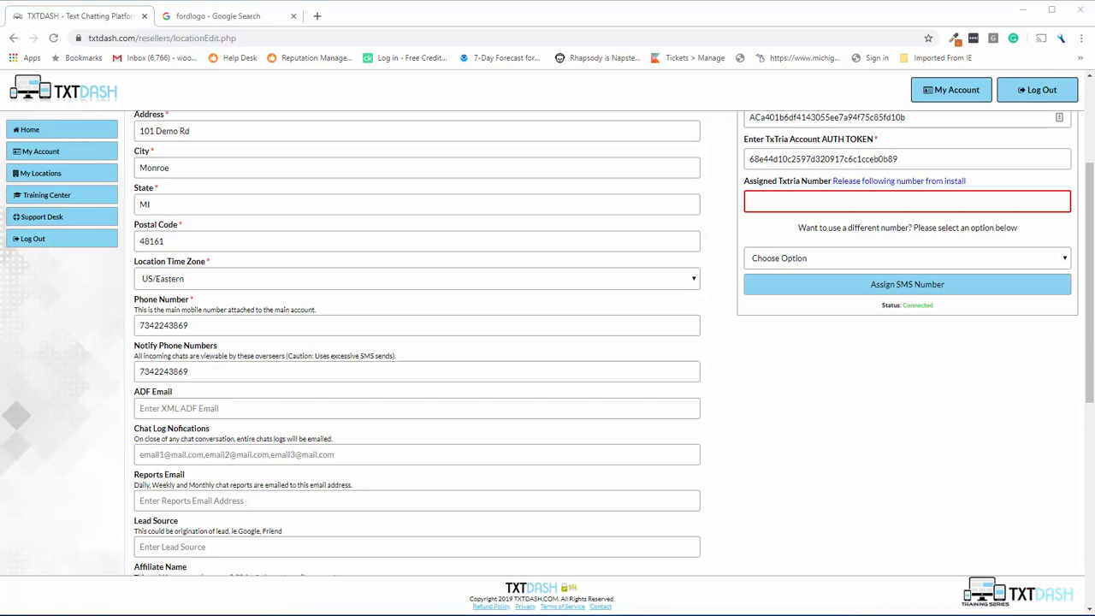
scroll(252, 326, "down", 2)
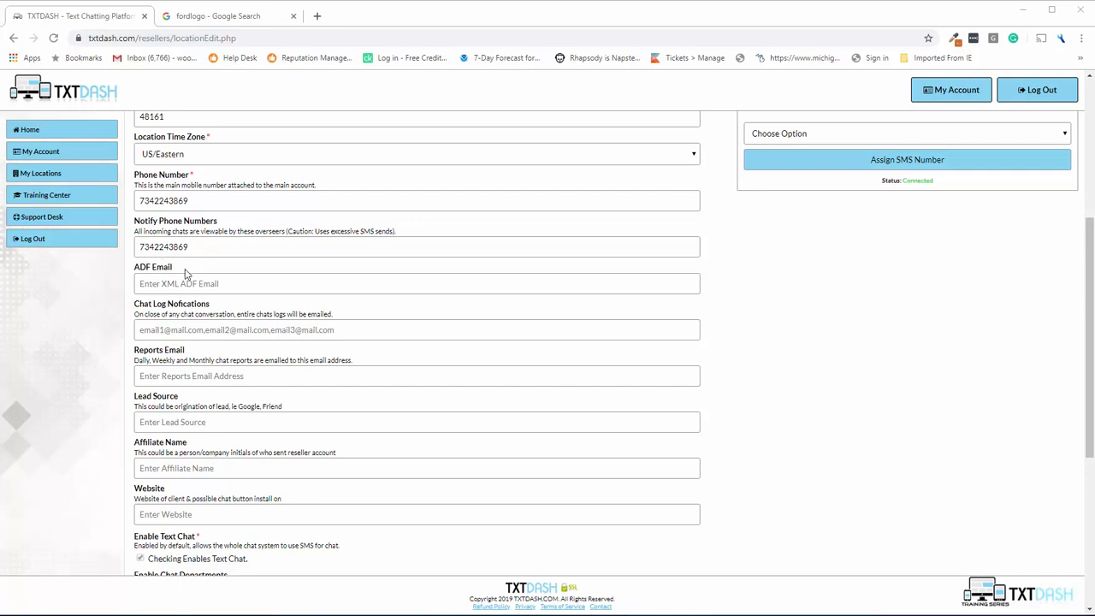
scroll(186, 274, "up", 2)
scroll(186, 275, "down", 2)
left_click_drag(135, 267, 183, 269)
left_click(202, 270)
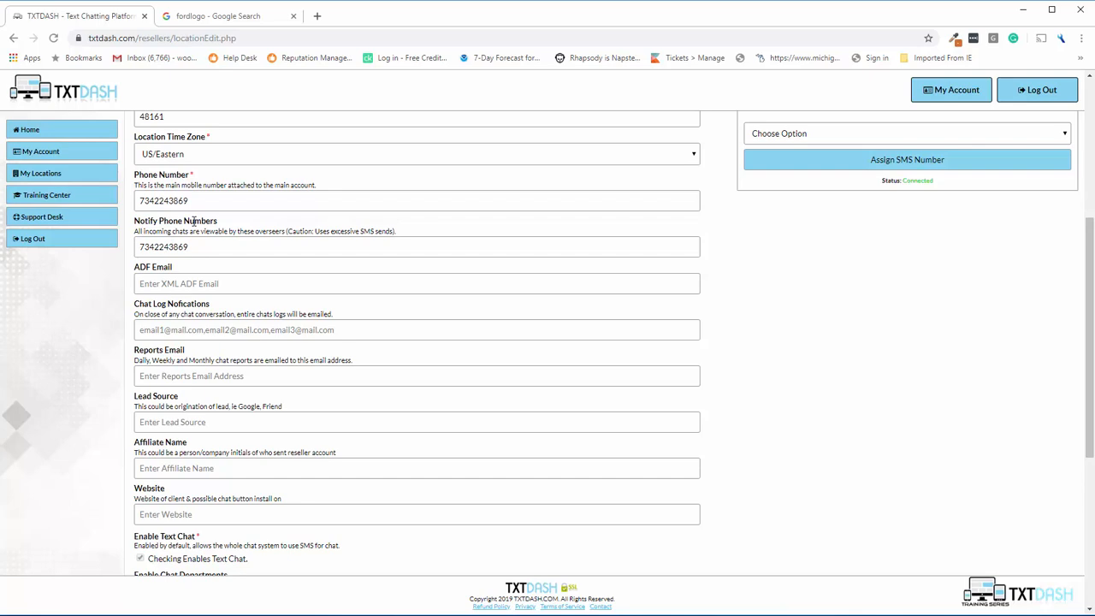
left_click(165, 332)
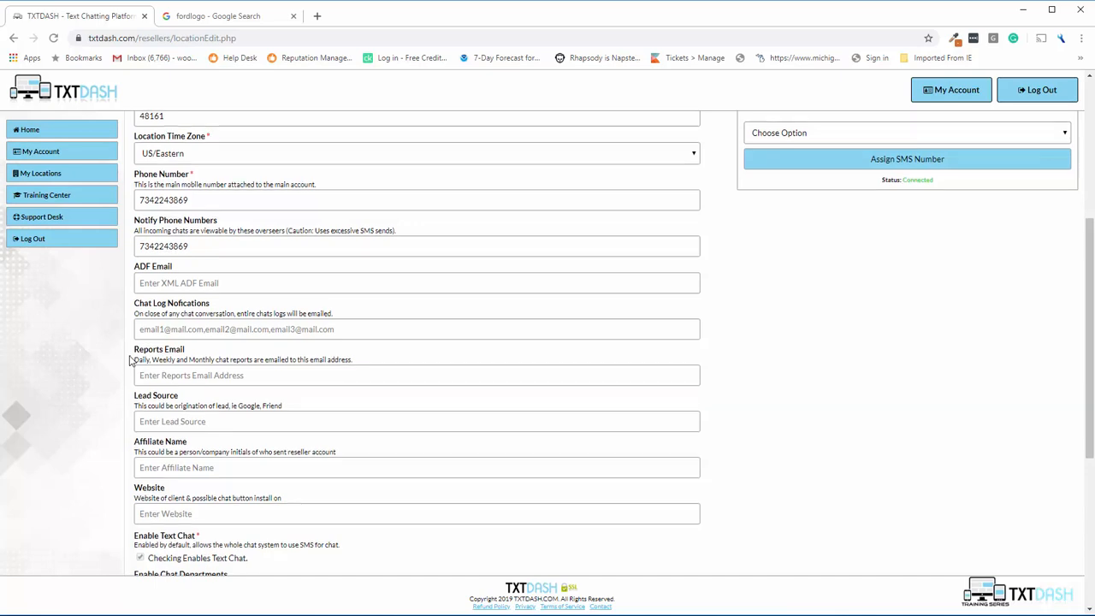
scroll(130, 361, "down", 3)
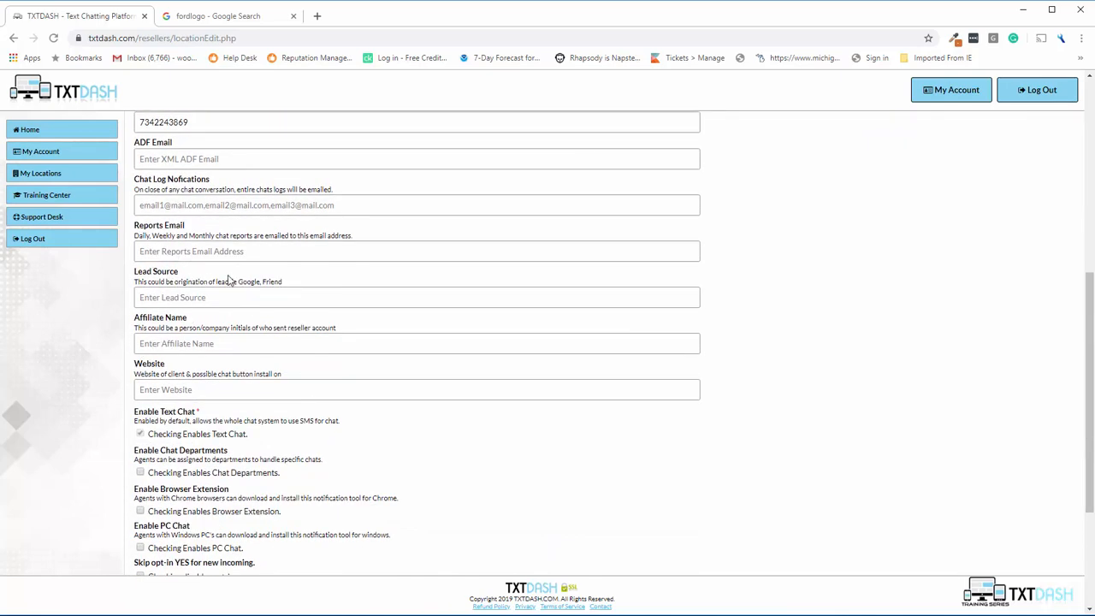
Enter GA as the Lead Source and EH as the Affiliate Name.
left_click(149, 297)
type("GA")
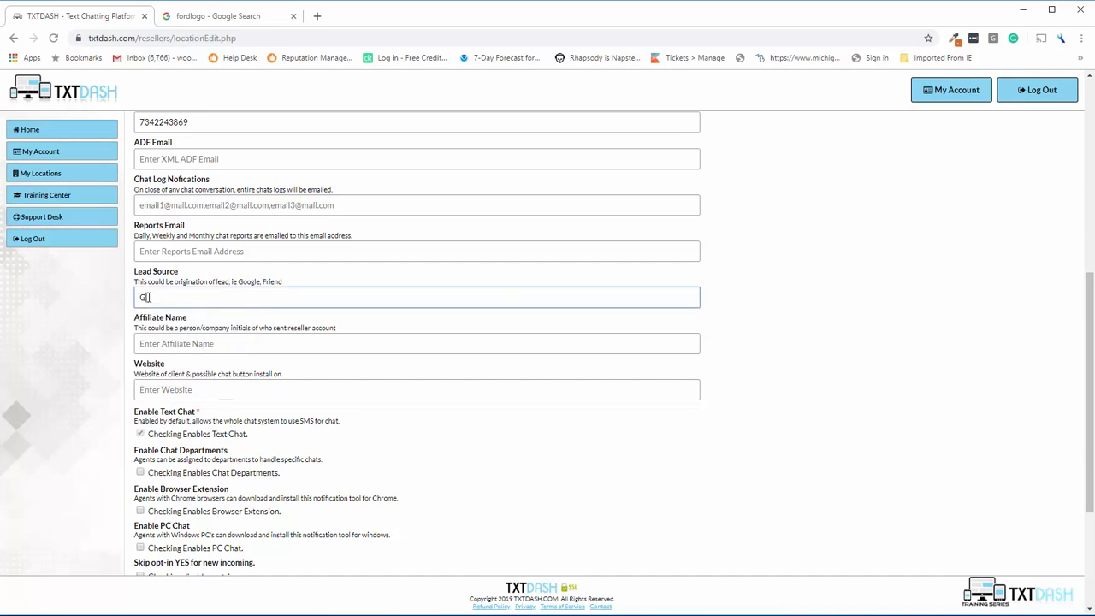
left_click(137, 280)
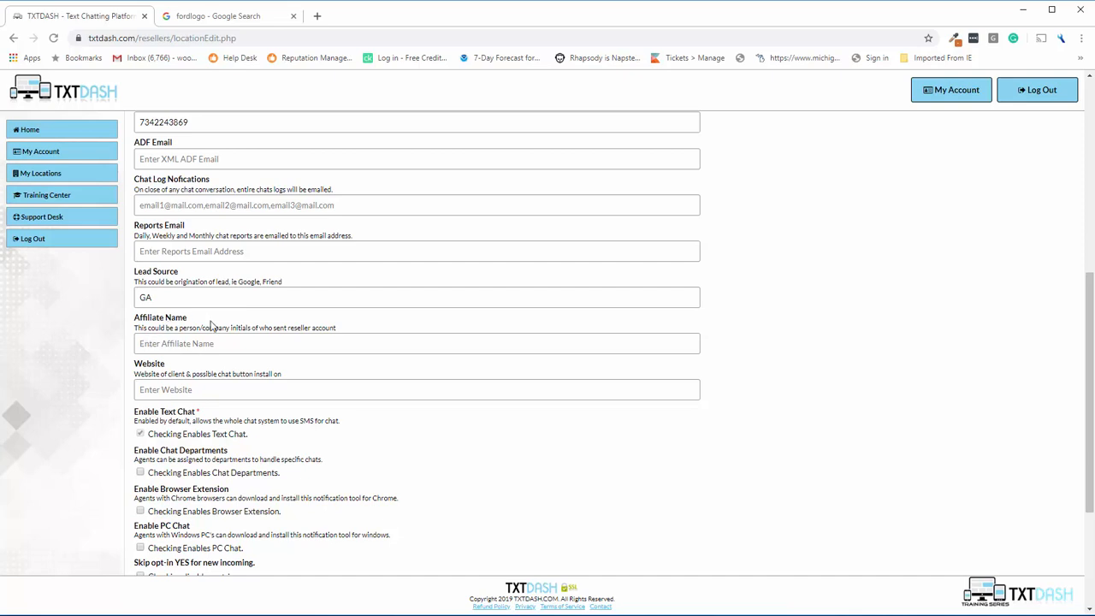
left_click(148, 343)
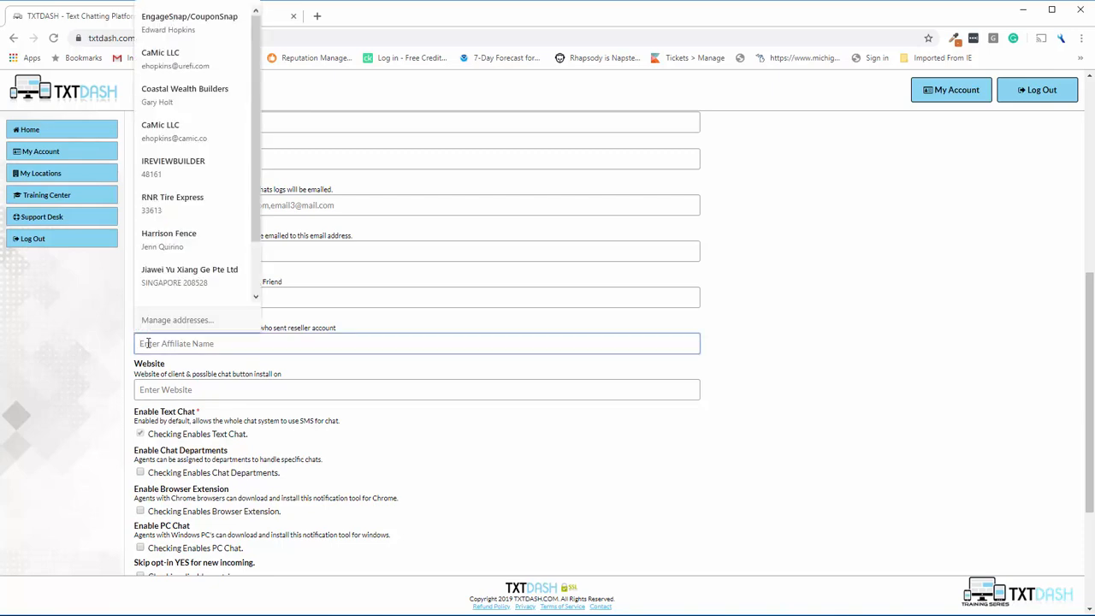
type("EH")
left_click(136, 316)
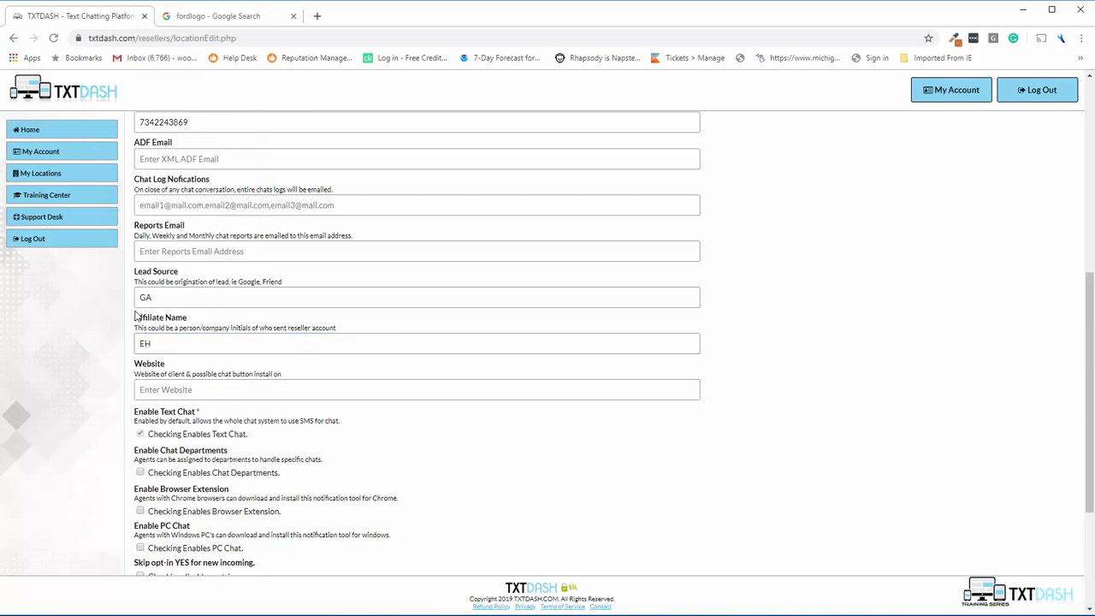
scroll(203, 351, "down", 1)
scroll(189, 338, "up", 4)
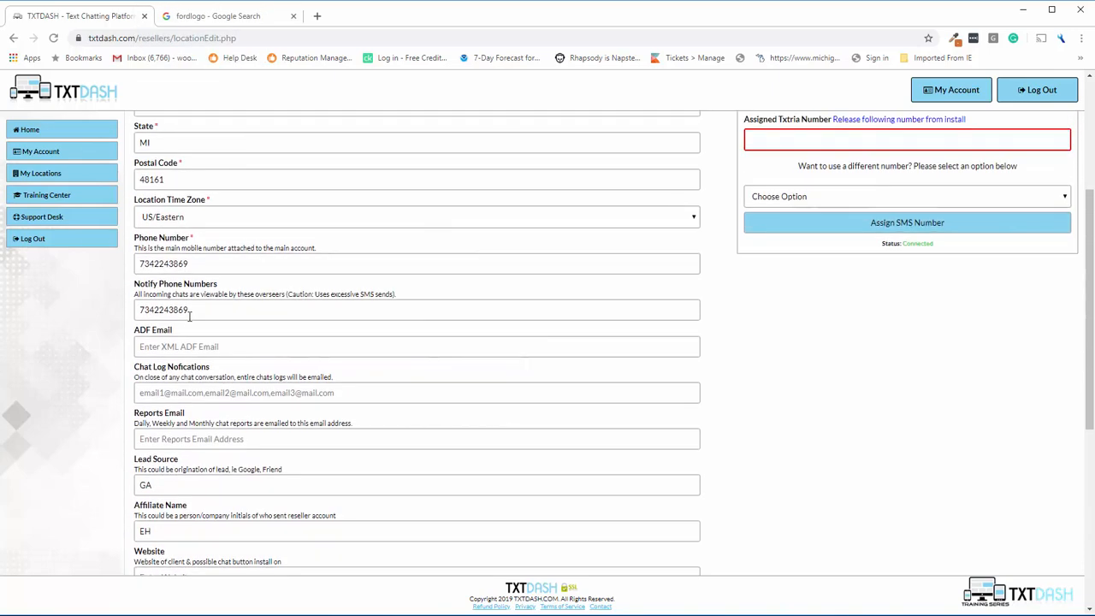
scroll(189, 315, "up", 3)
scroll(189, 316, "down", 6)
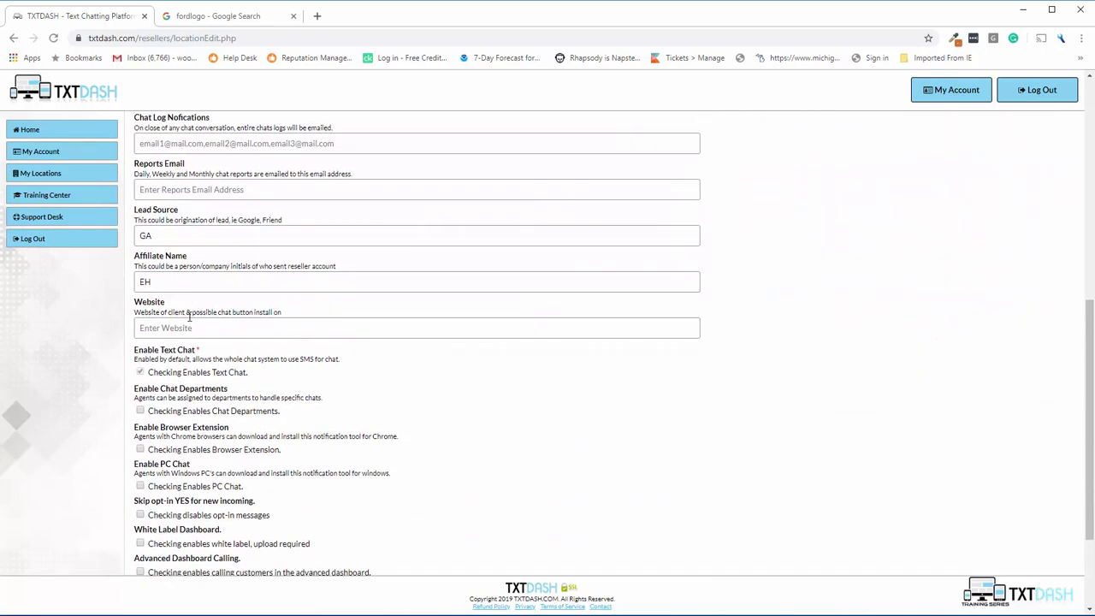
scroll(189, 317, "up", 6)
scroll(189, 318, "down", 4)
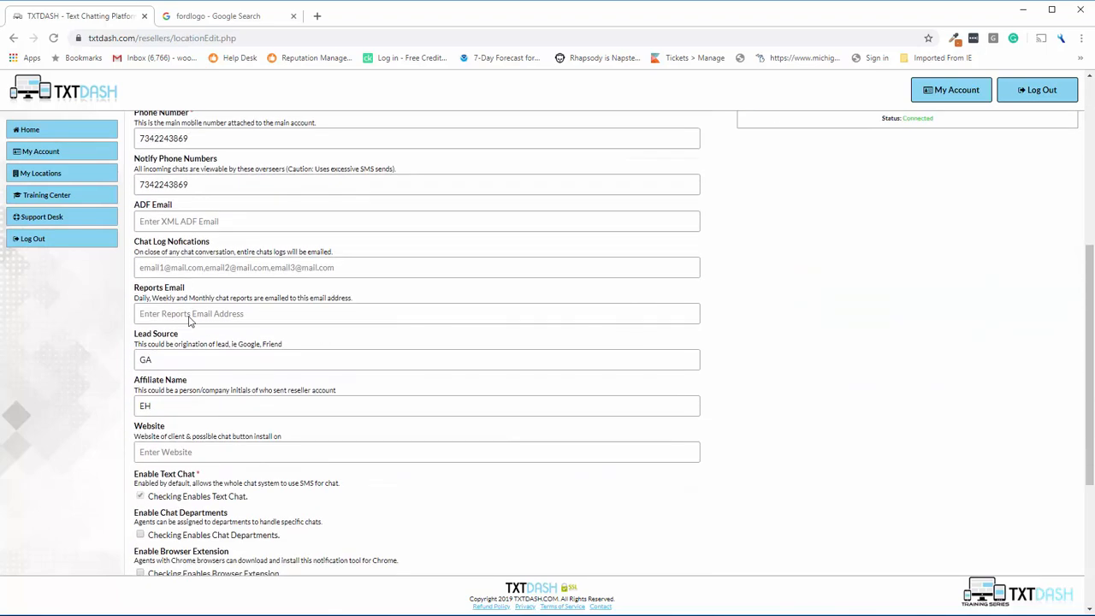
scroll(192, 359, "down", 1)
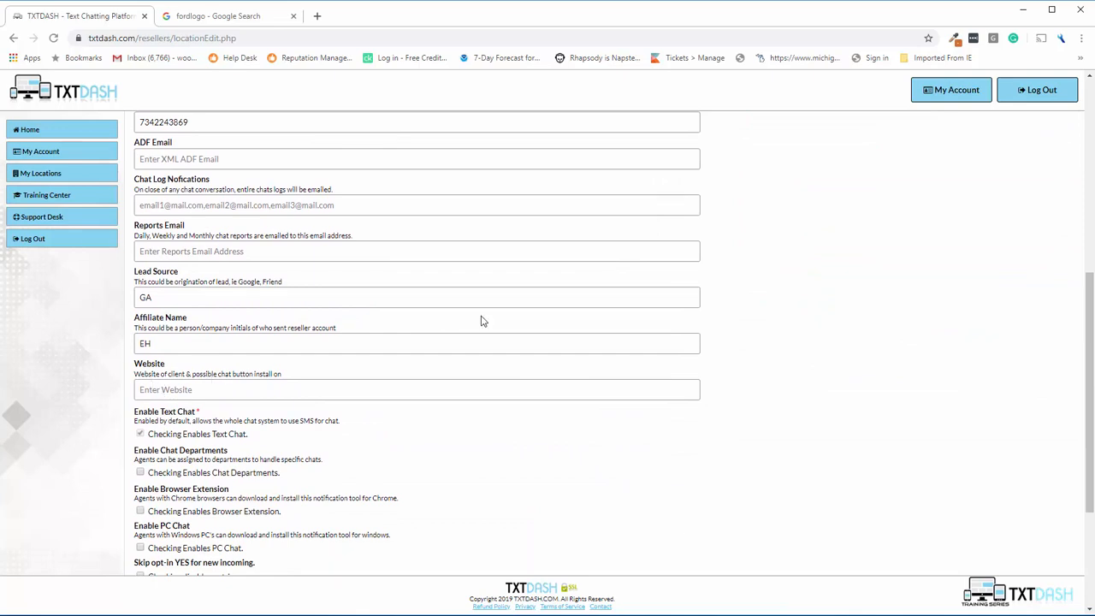
type("https://joshsmithford.com")
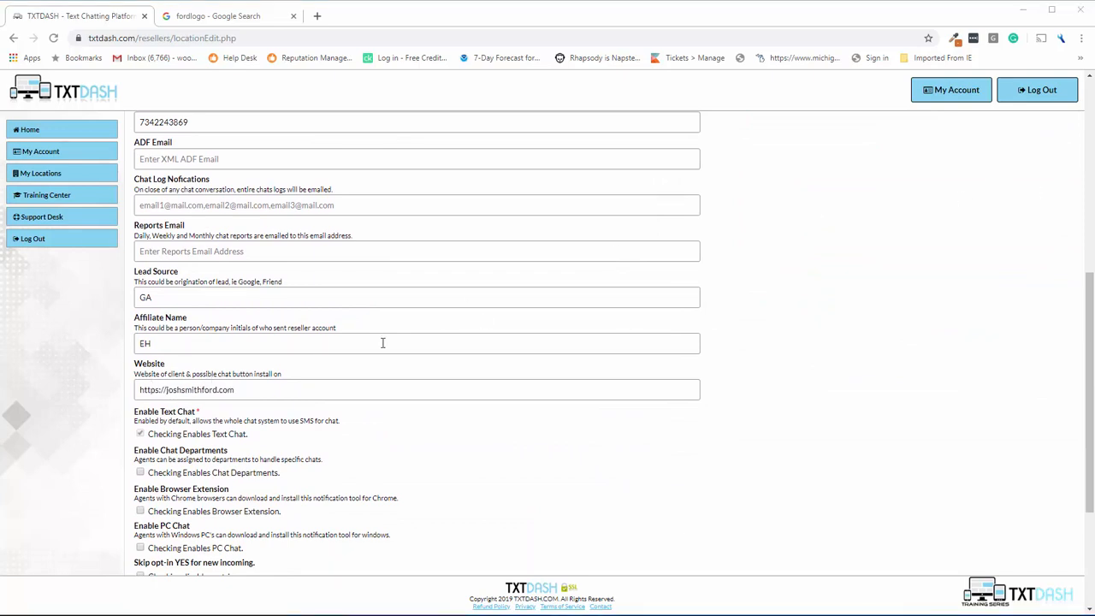
Point out the text chat option and enable Chat Departments.
scroll(359, 359, "down", 2)
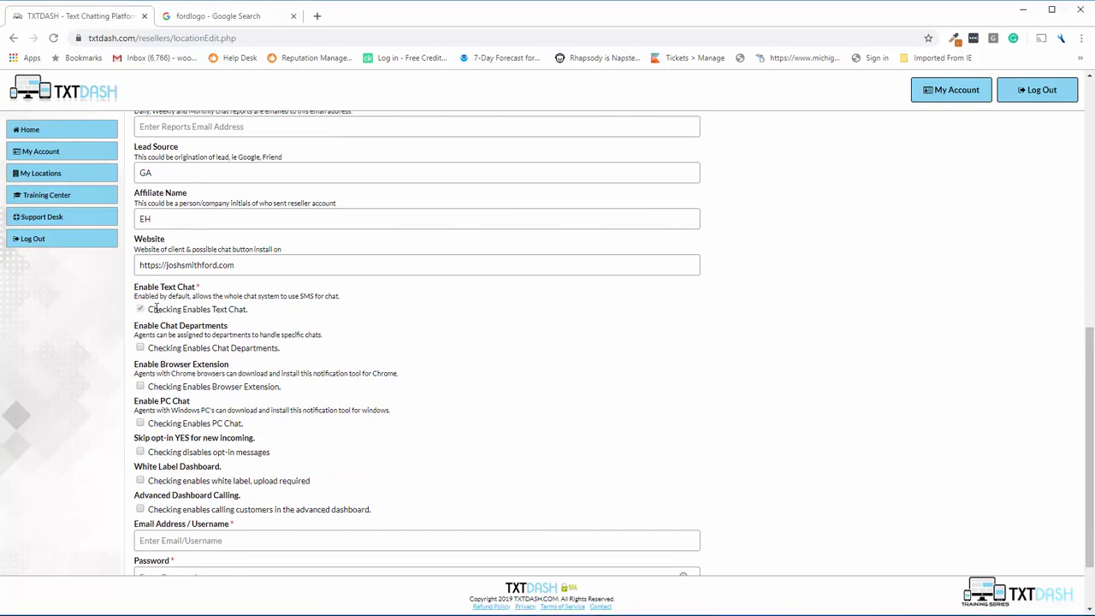
left_click_drag(143, 311, 252, 316)
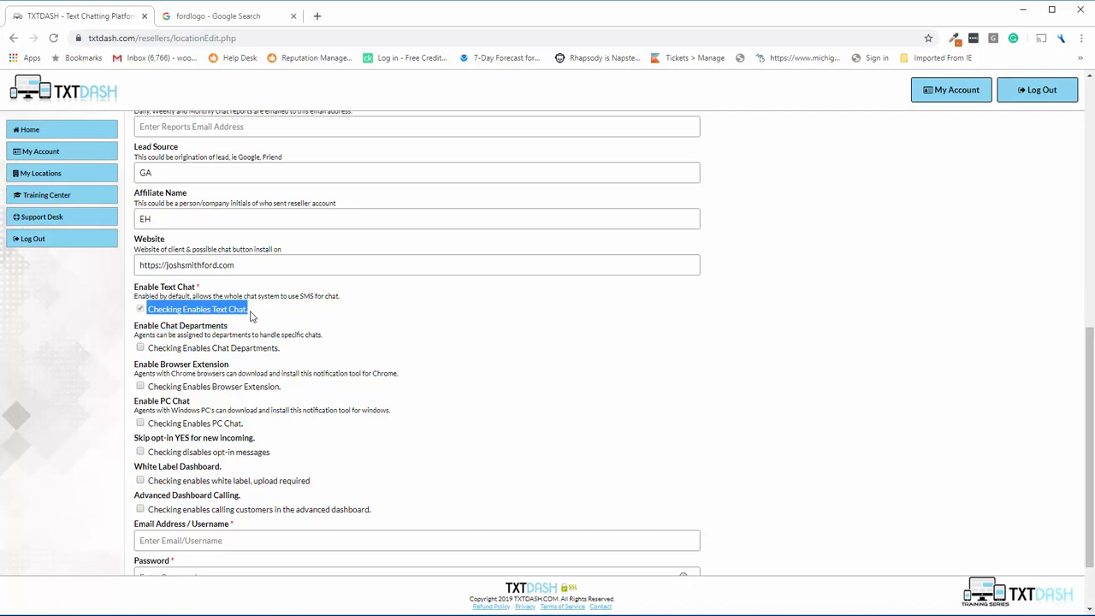
left_click(249, 313)
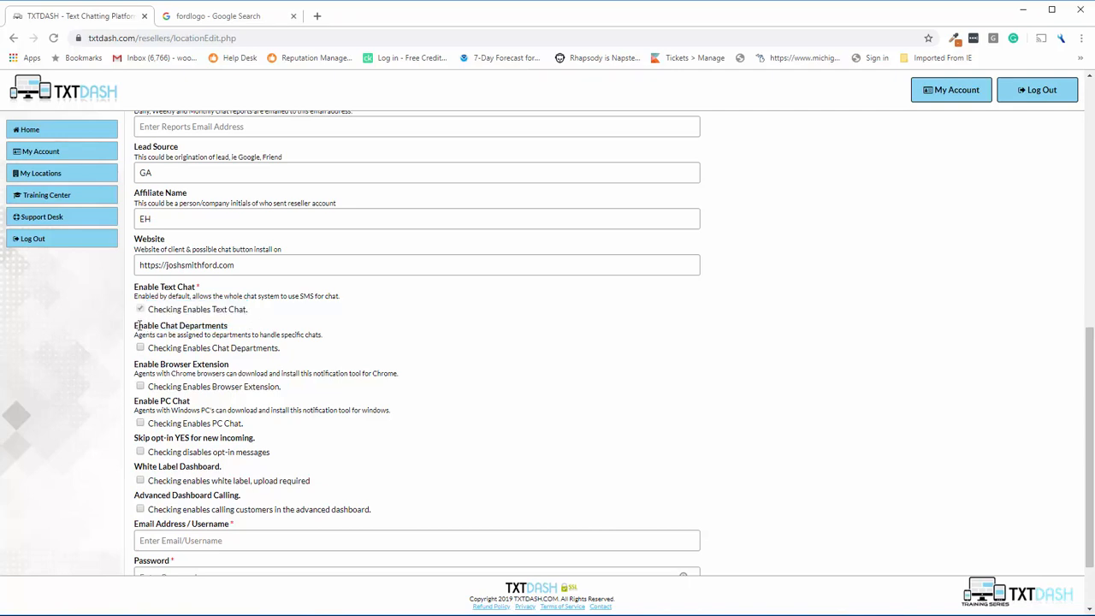
left_click_drag(136, 326, 229, 331)
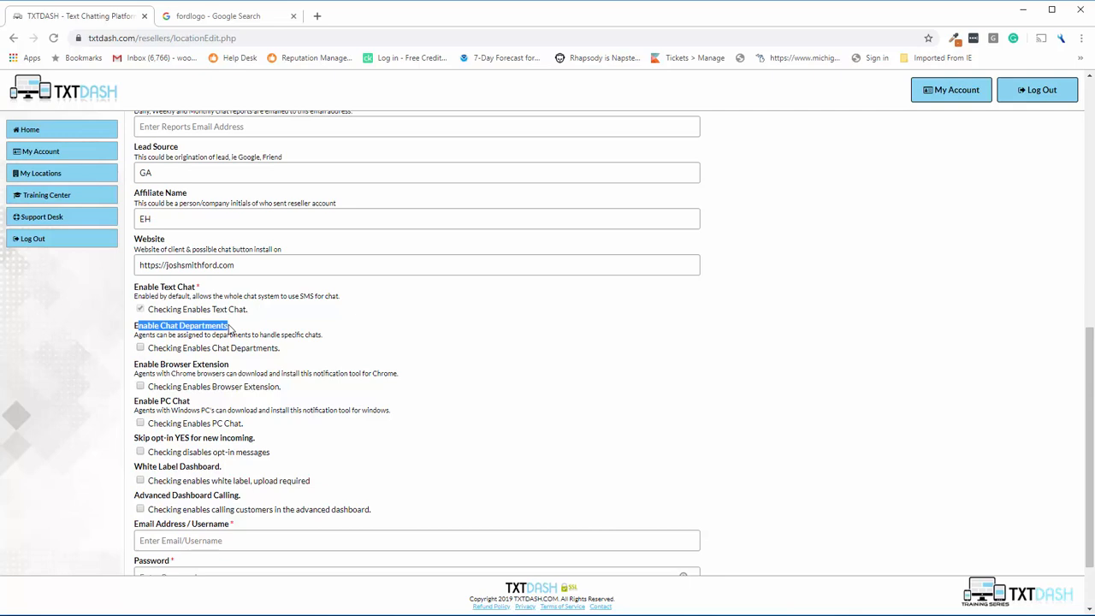
left_click(230, 330)
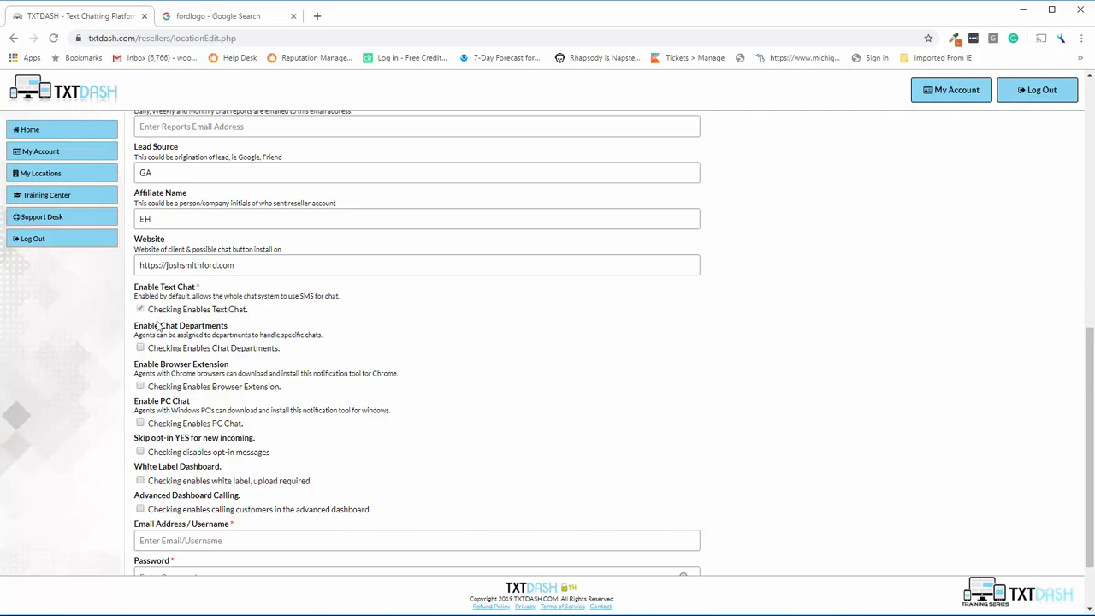
left_click(141, 348)
Enable Browser Extension and PC Chat, pointing out the Skip opt-in option left off.
scroll(264, 347, "down", 1)
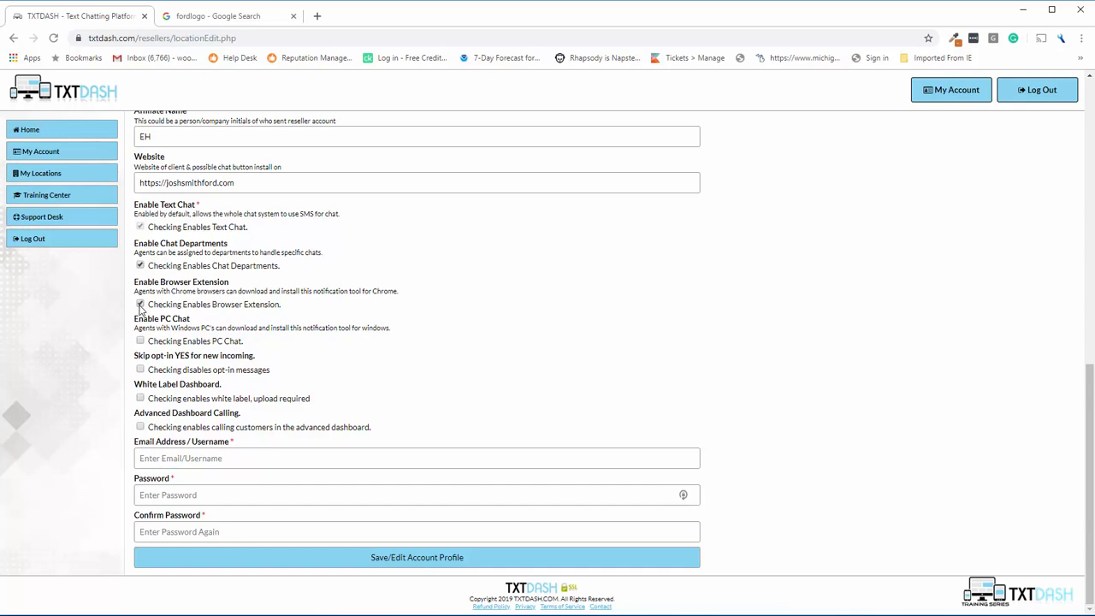
left_click(140, 305)
left_click(141, 341)
left_click_drag(134, 356, 255, 358)
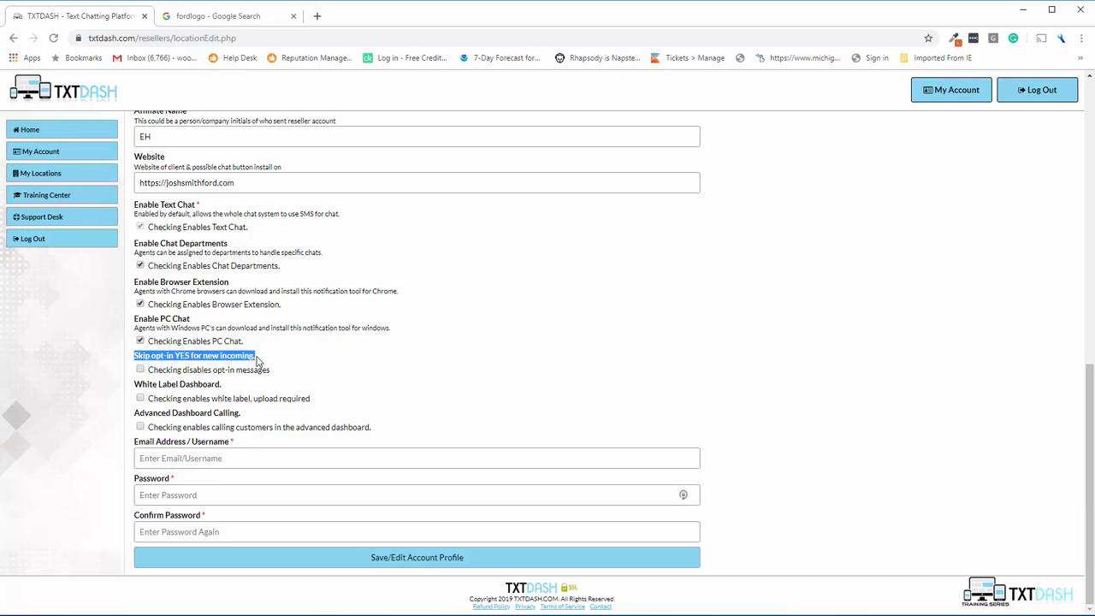
left_click(257, 361)
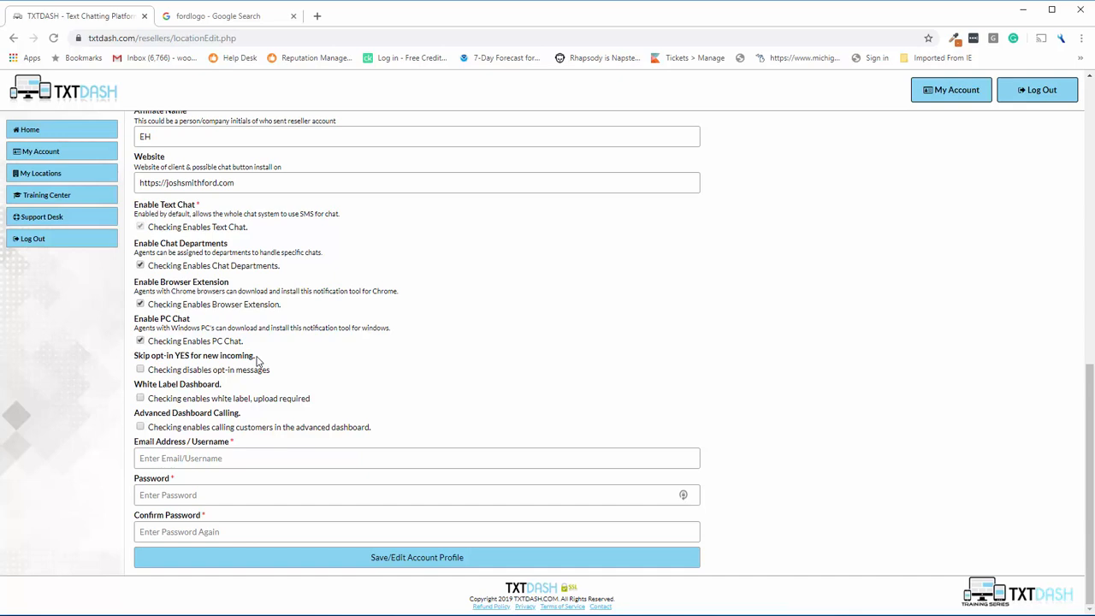
left_click_drag(256, 359, 136, 357)
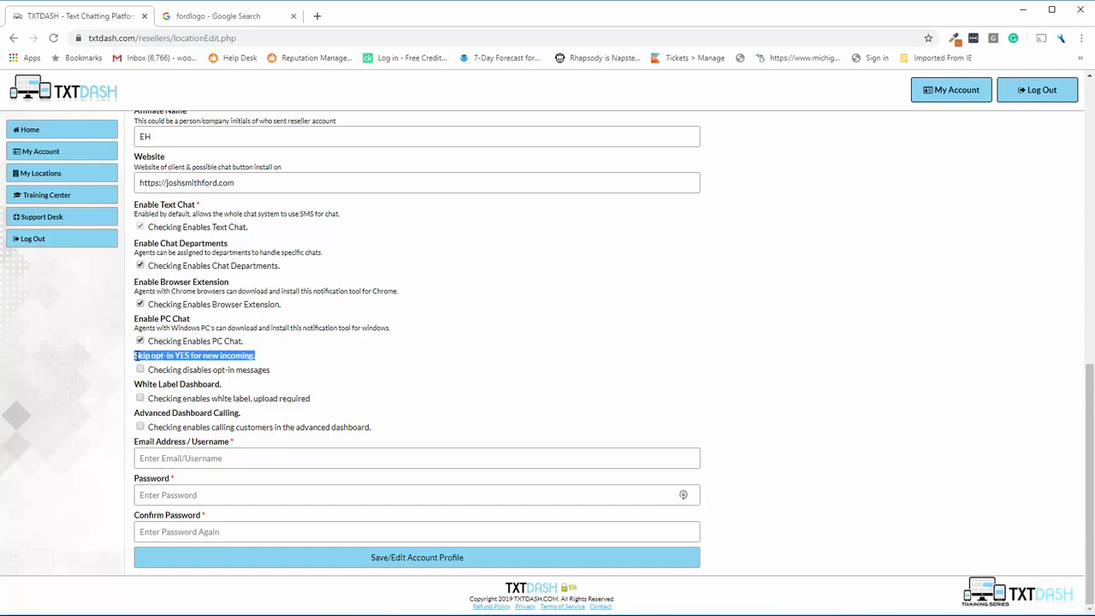
left_click(136, 356)
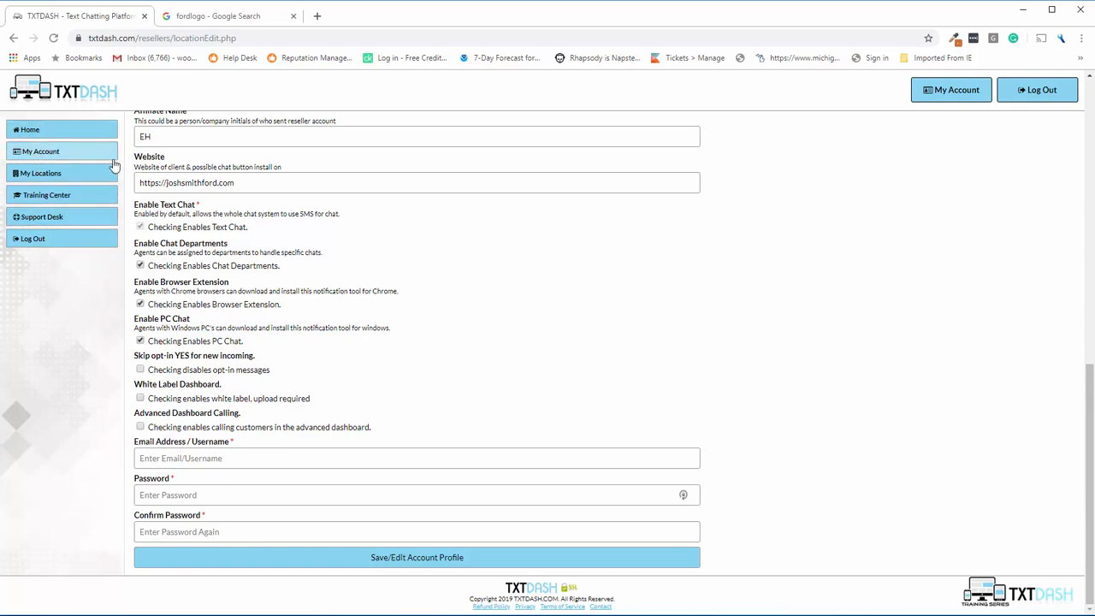
Tick White Label Dashboard and Advanced Dashboard Calling.
left_click(140, 398)
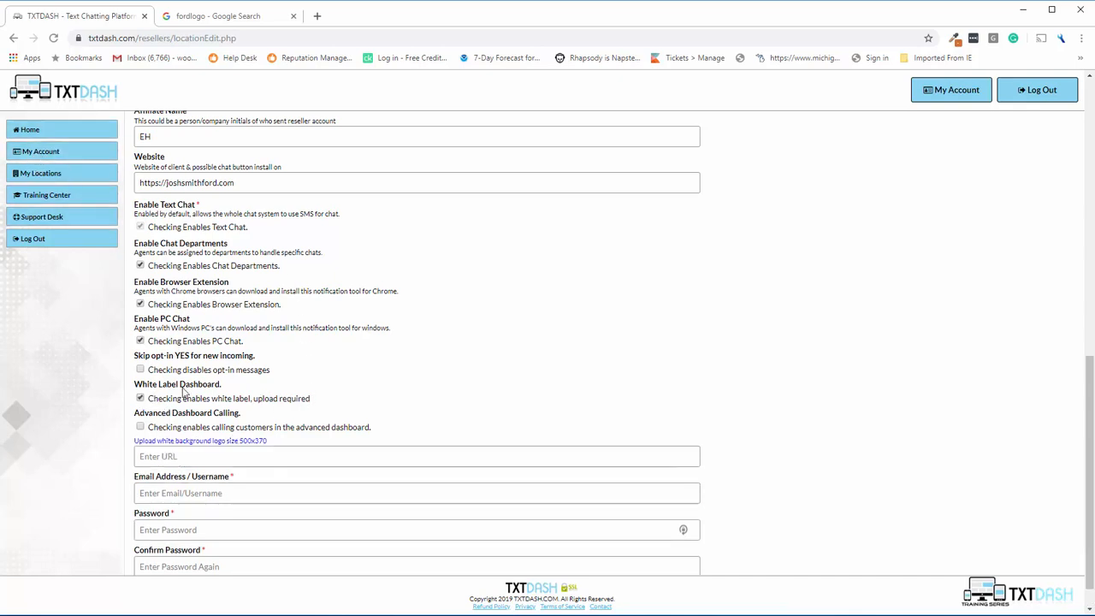
scroll(387, 349, "down", 1)
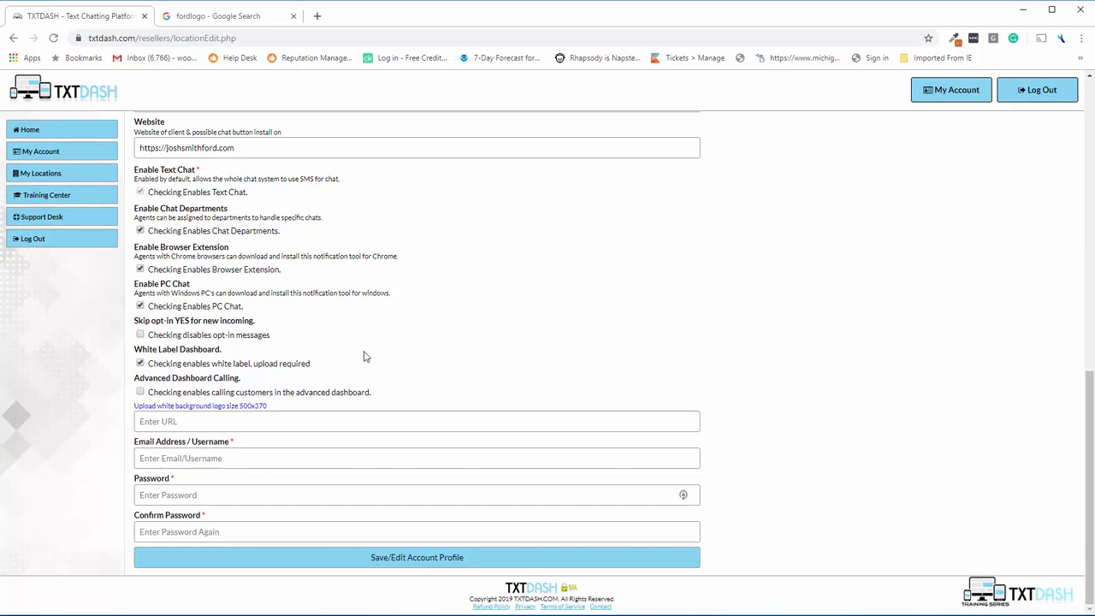
left_click(149, 394)
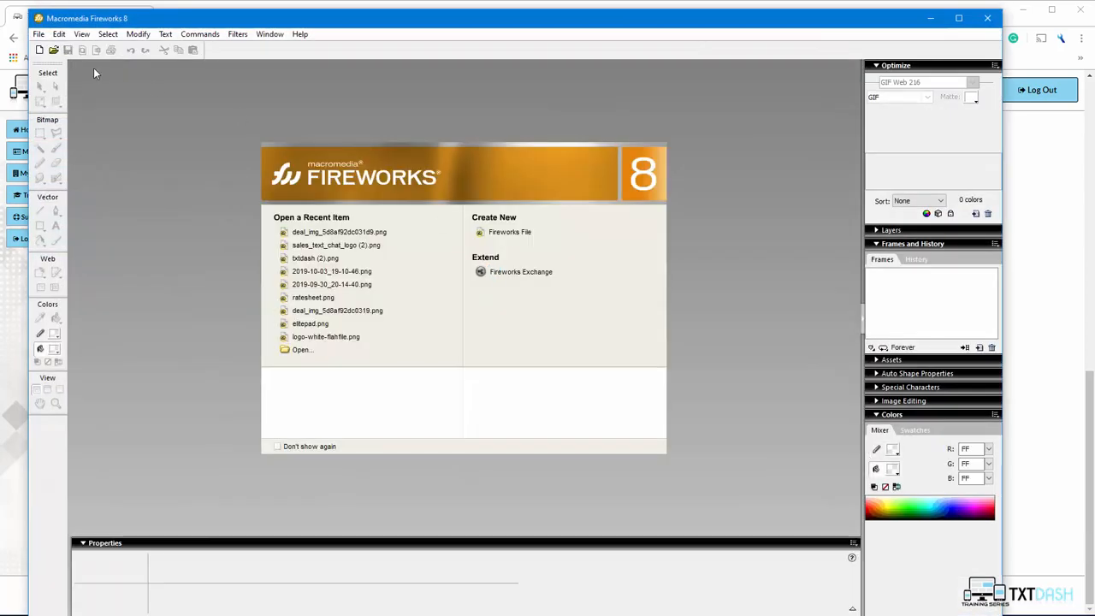
Create a 500 by 370 canvas and paste the TXTRIA logo onto it.
left_click(39, 51)
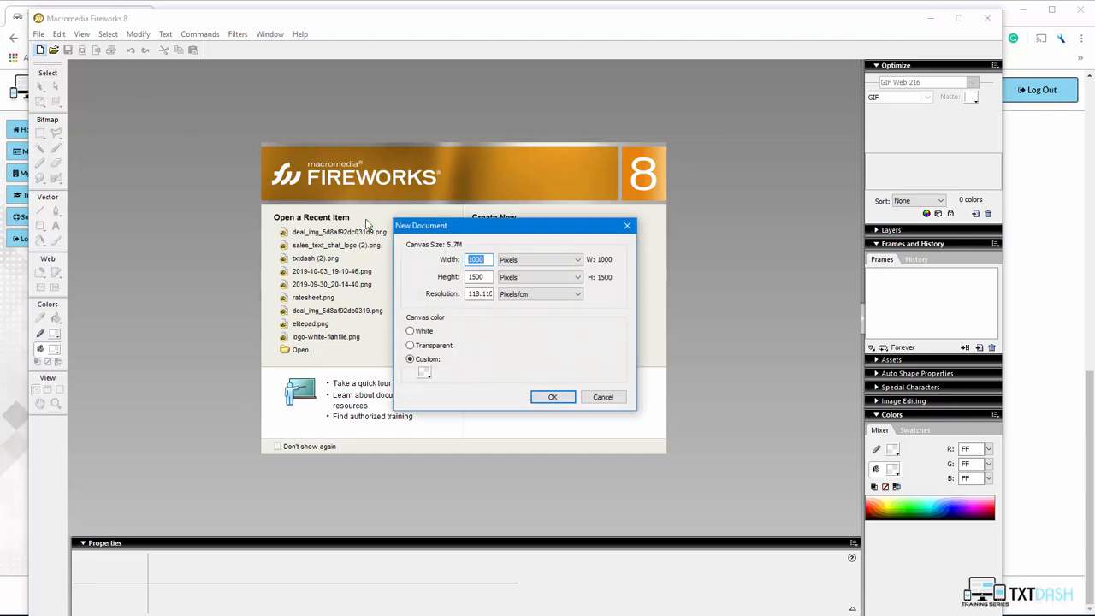
type("500")
key("Tab")
type("370")
left_click(554, 397)
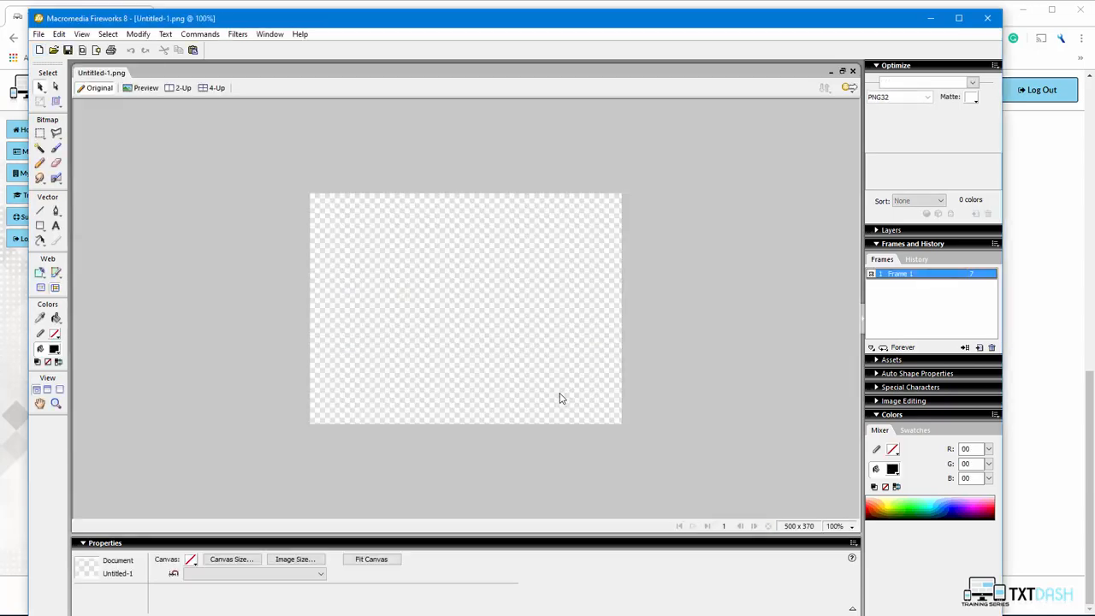
left_click_drag(345, 26, 444, 50)
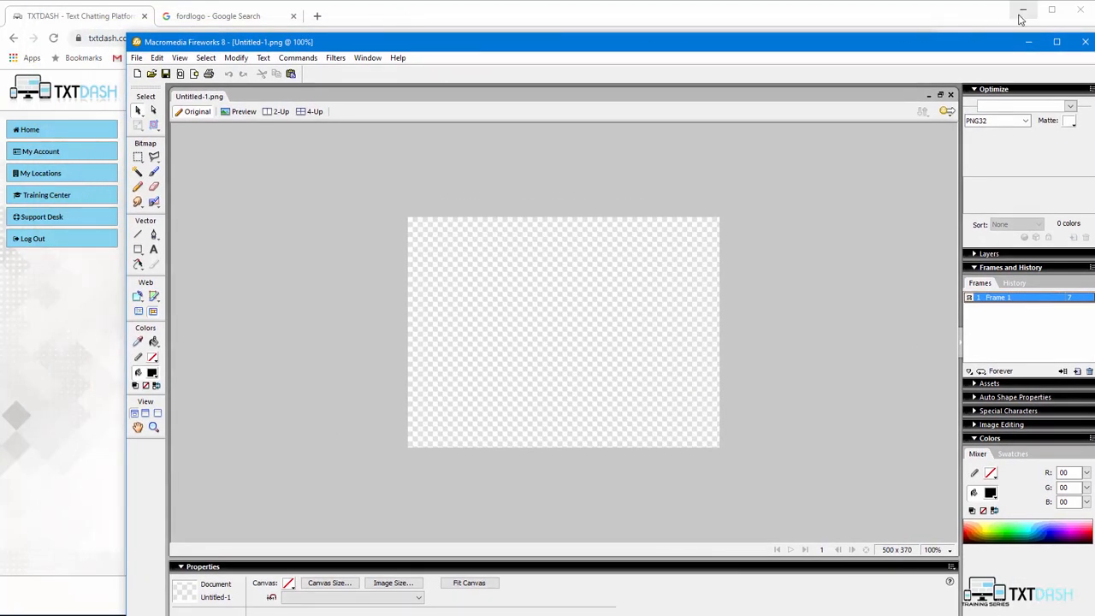
key("ctrl+v")
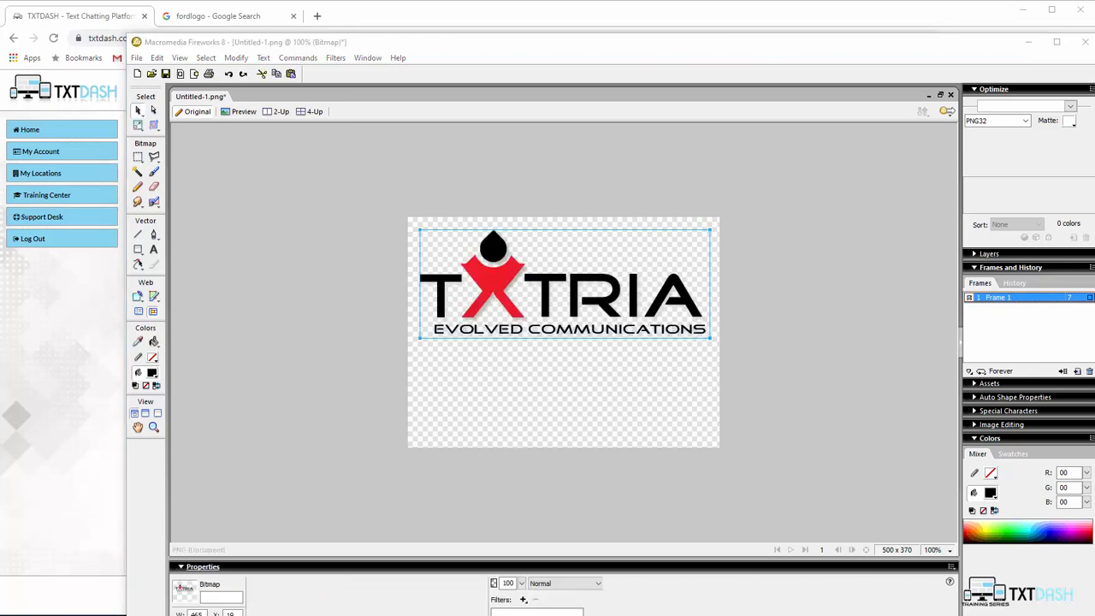
left_click(595, 365)
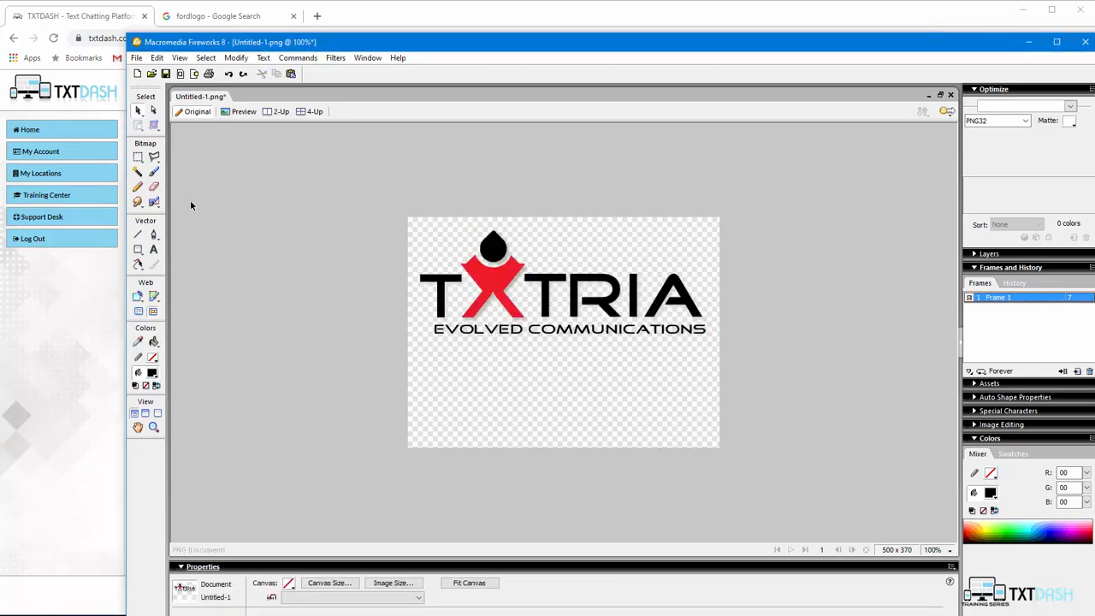
Add centred two-line 'CHAT SYSTEM' text at size 67 below the logo.
left_click(154, 249)
left_click(490, 360)
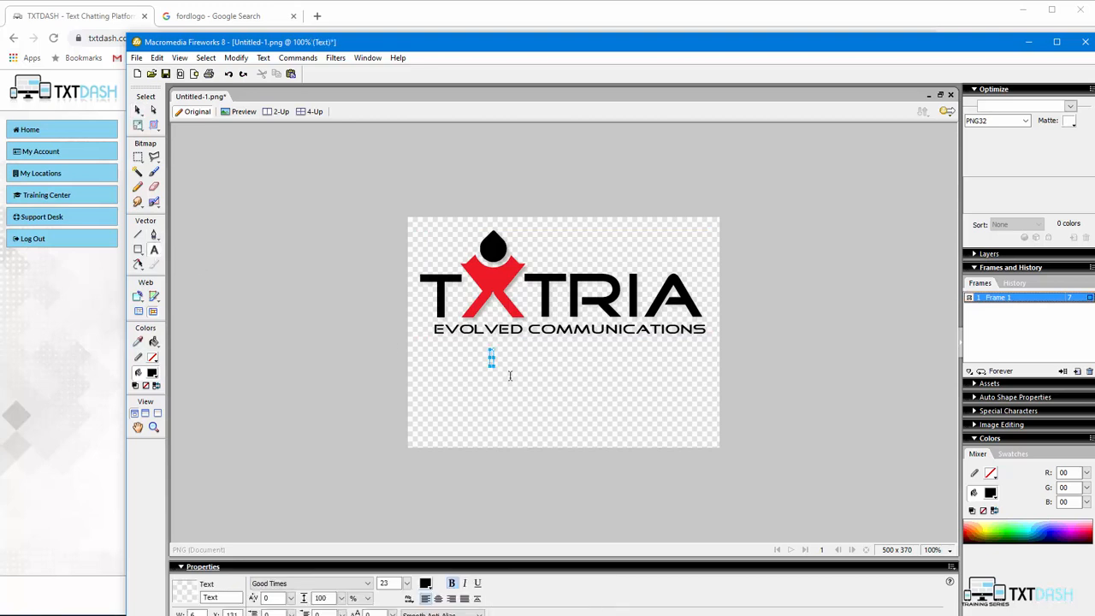
type("CHAT")
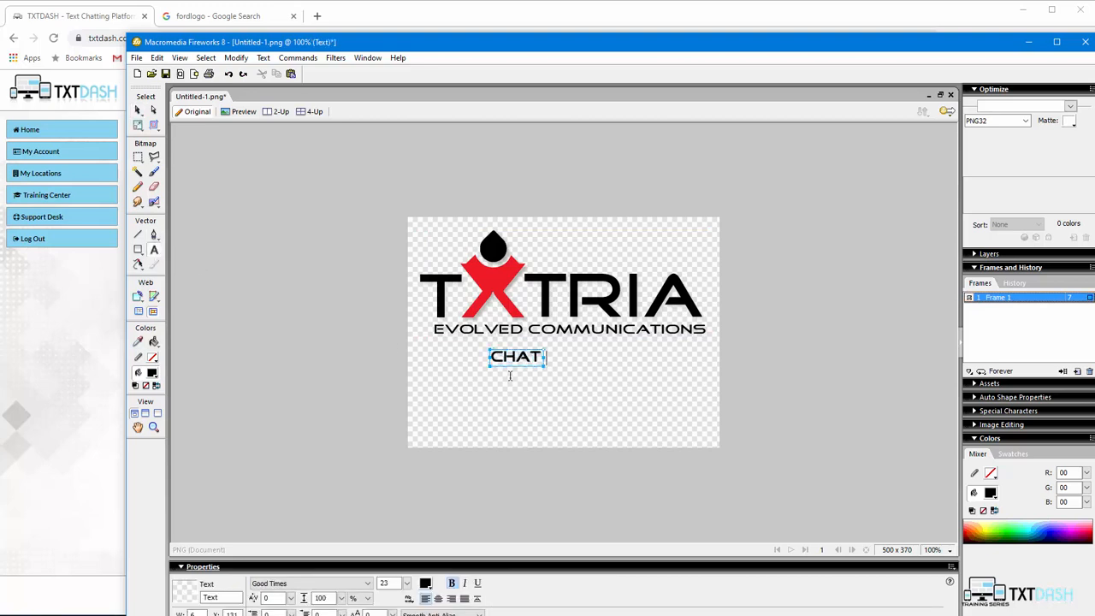
key("Return")
type("SYSTEM")
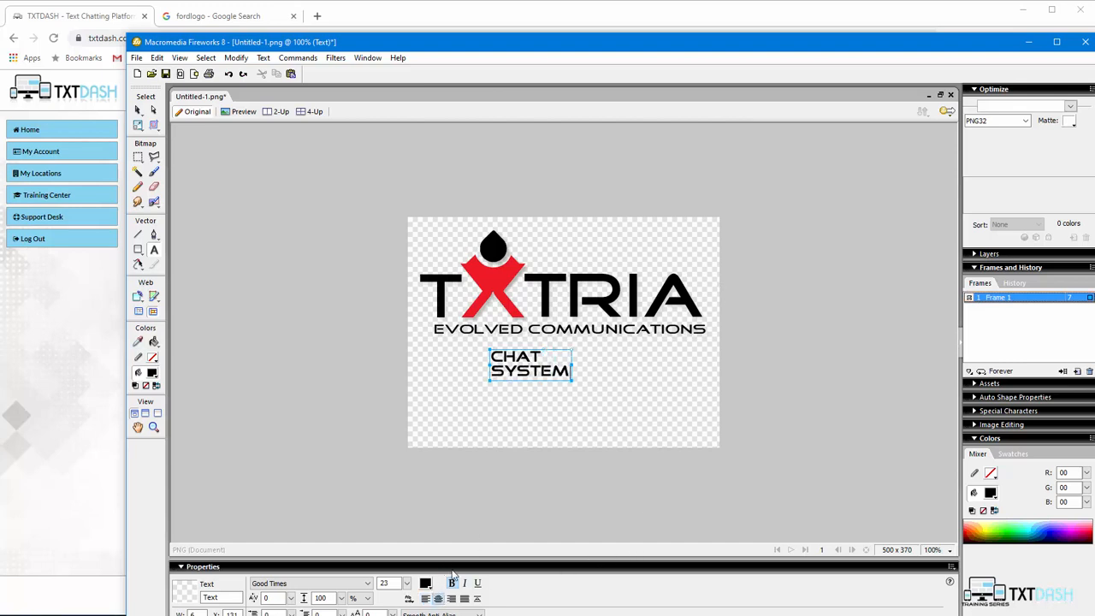
left_click_drag(568, 374, 482, 355)
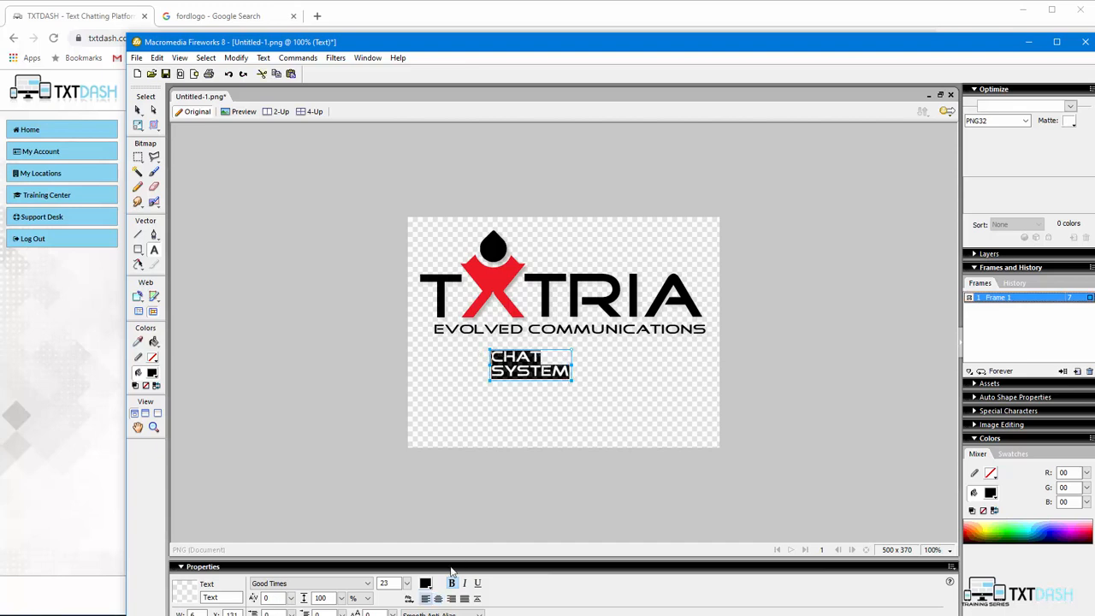
left_click(437, 599)
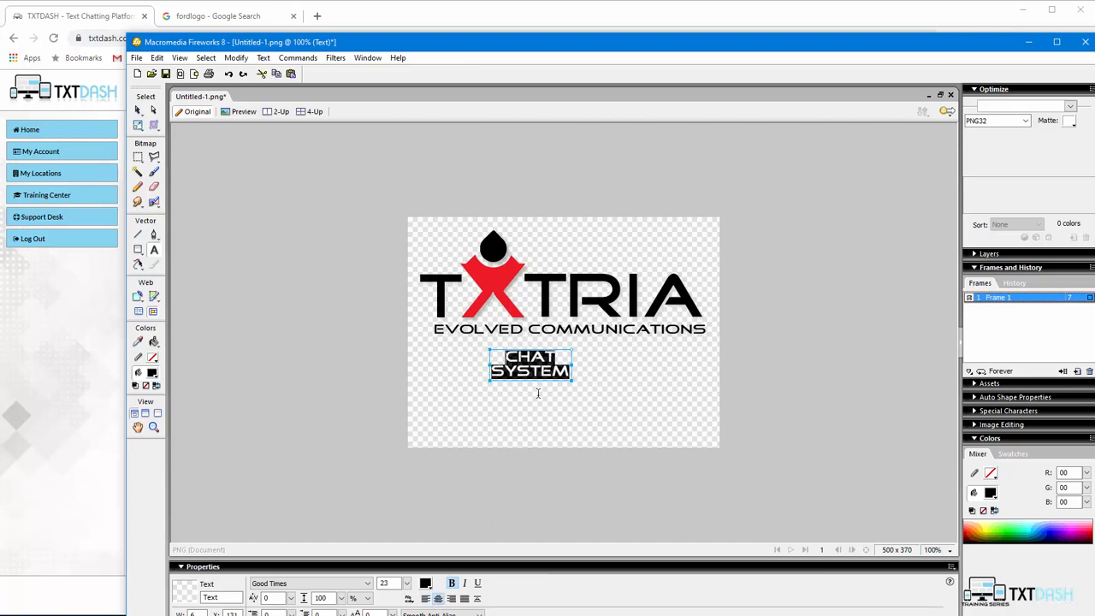
left_click(406, 583)
left_click_drag(406, 583, 409, 516)
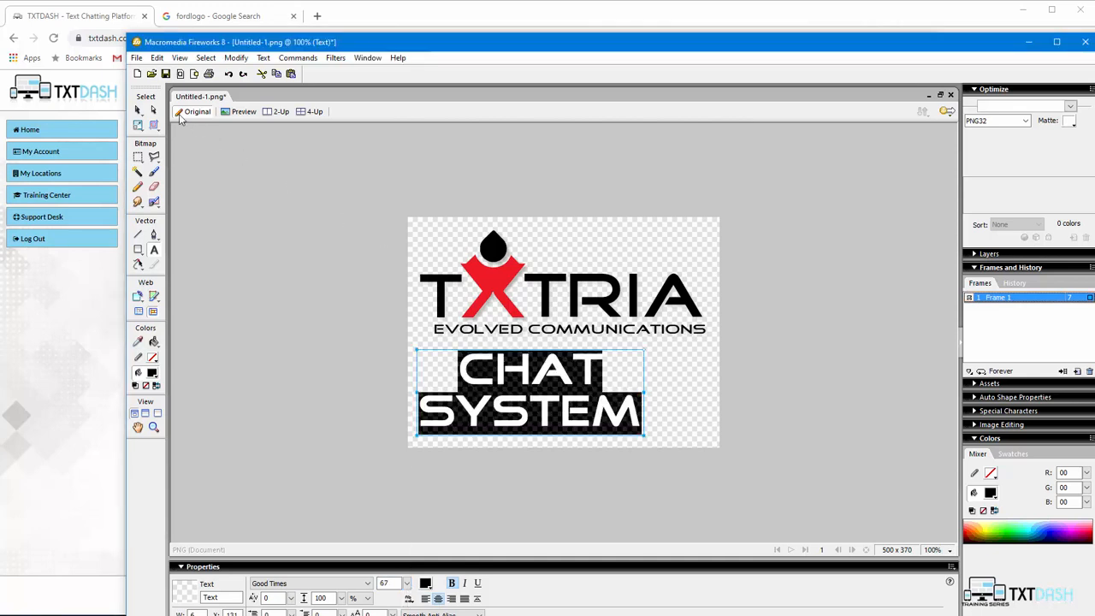
left_click(140, 110)
left_click_drag(540, 397, 570, 397)
Crop the canvas and export it to the Desktop as whitelabel.png.
left_click(157, 127)
left_click_drag(306, 169, 852, 517)
double_click(632, 340)
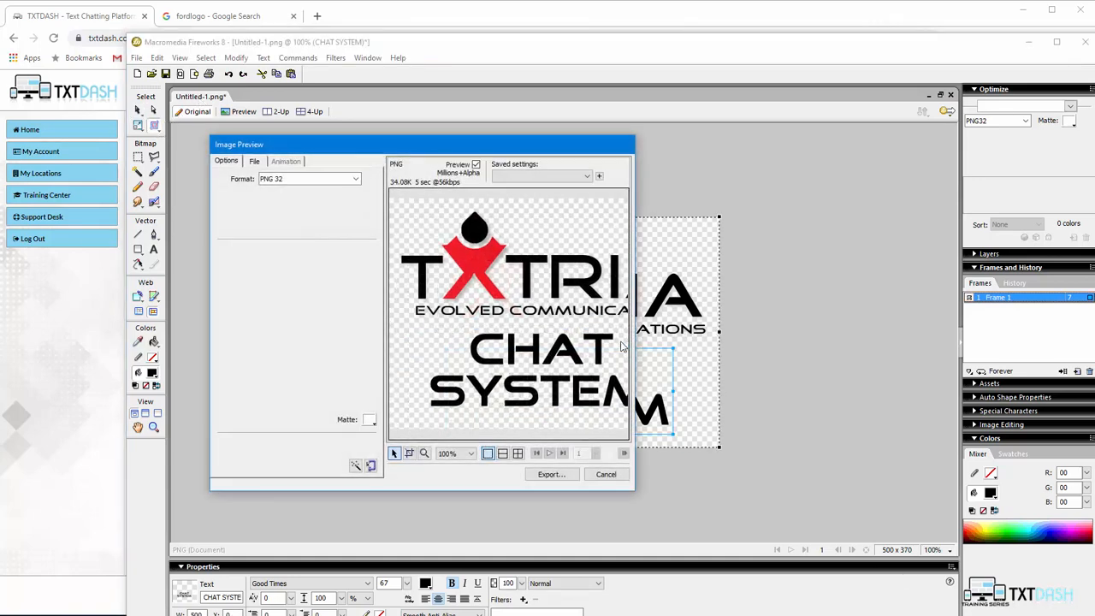
left_click(550, 474)
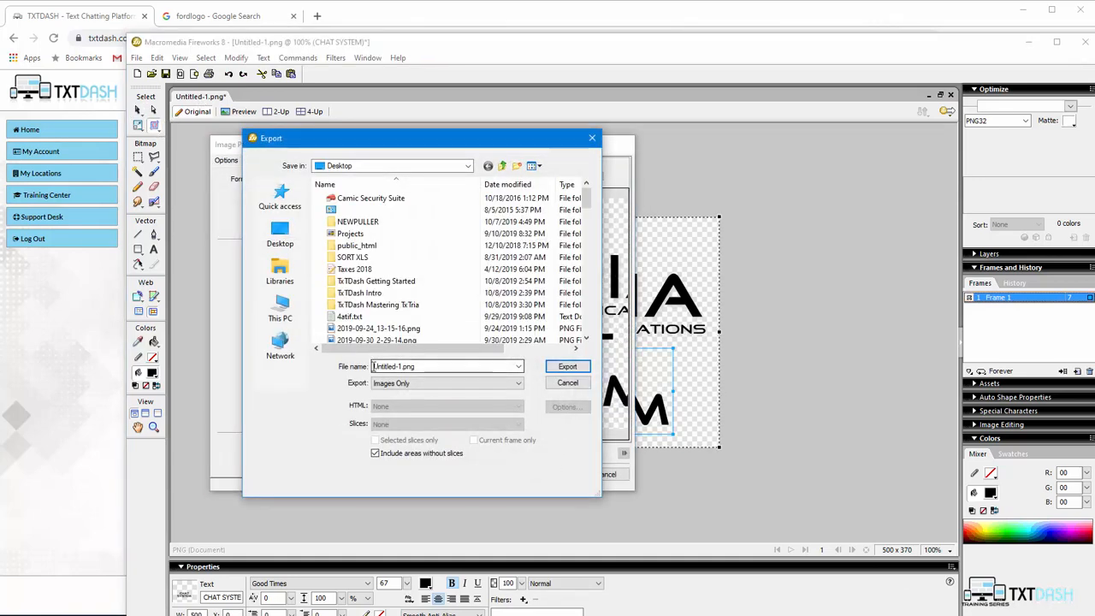
left_click(394, 367)
left_click(400, 366)
left_click_drag(400, 366, 340, 370)
type("white")
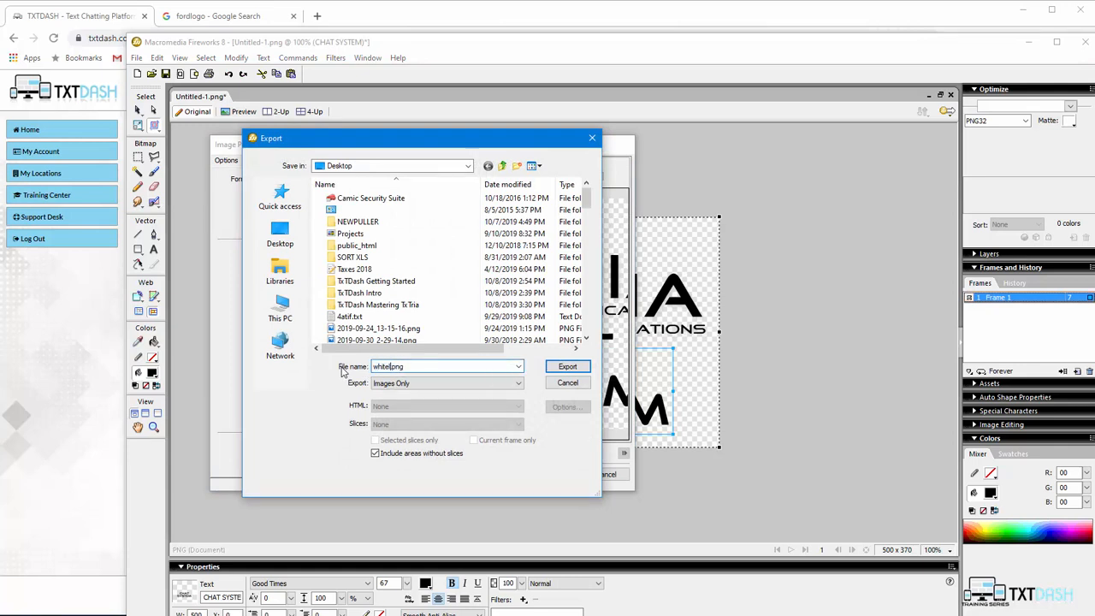
type("label")
left_click(573, 366)
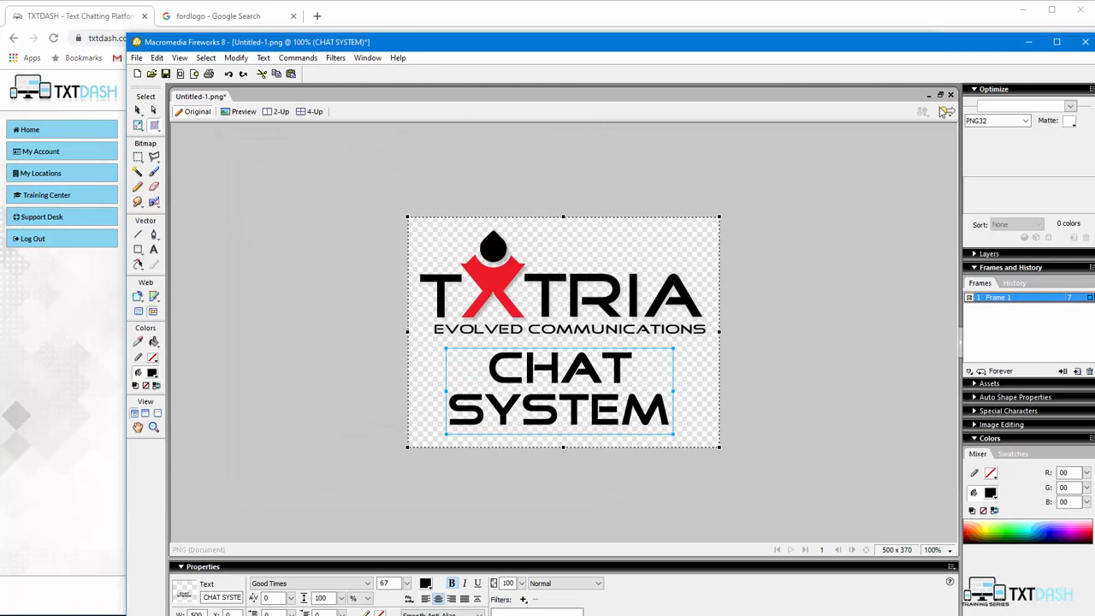
Upload whitelabel.png as the white-label dashboard logo and save the account profile.
left_click(1029, 44)
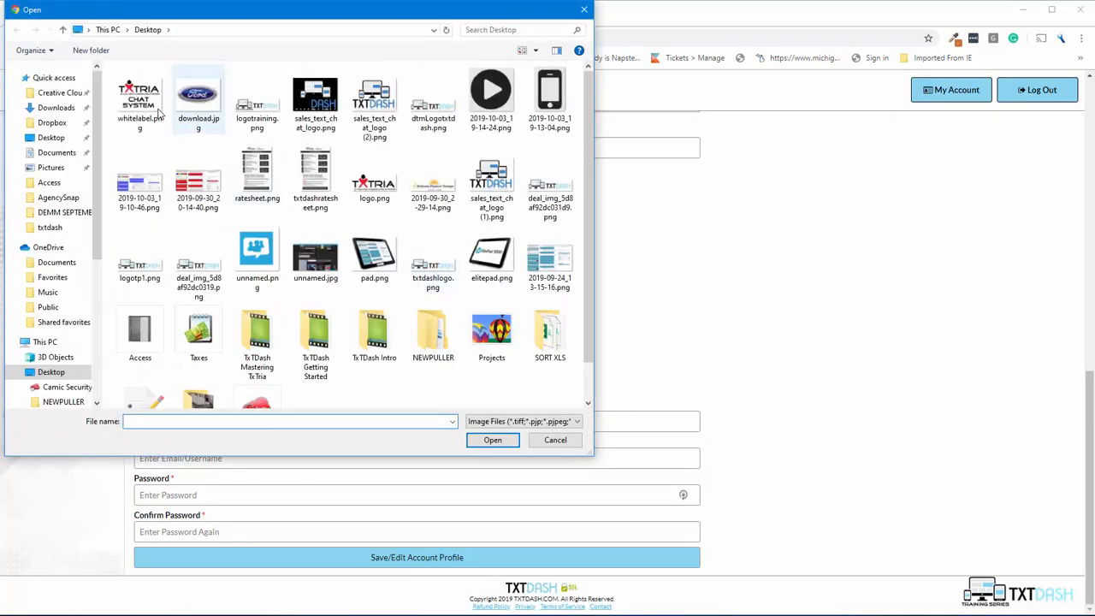
left_click(143, 104)
left_click(493, 439)
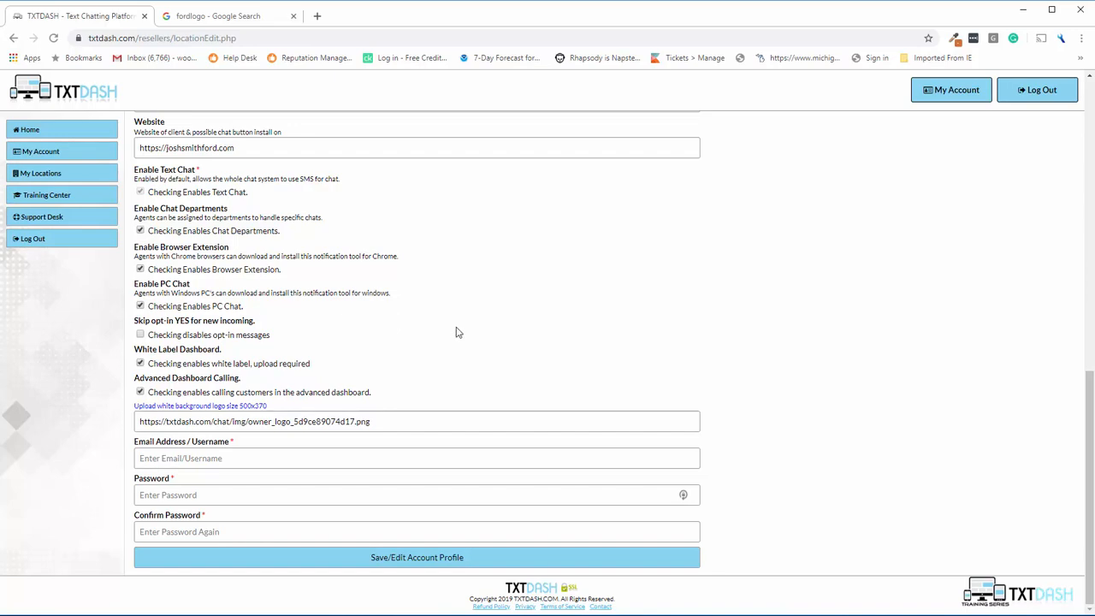
scroll(389, 287, "up", 6)
scroll(389, 287, "down", 6)
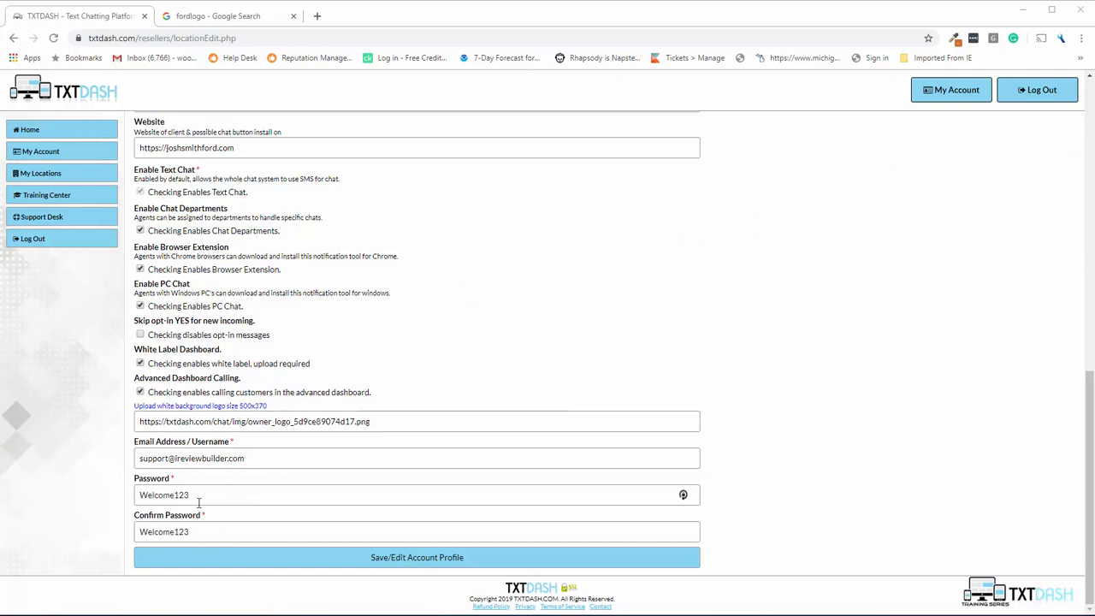
left_click(389, 563)
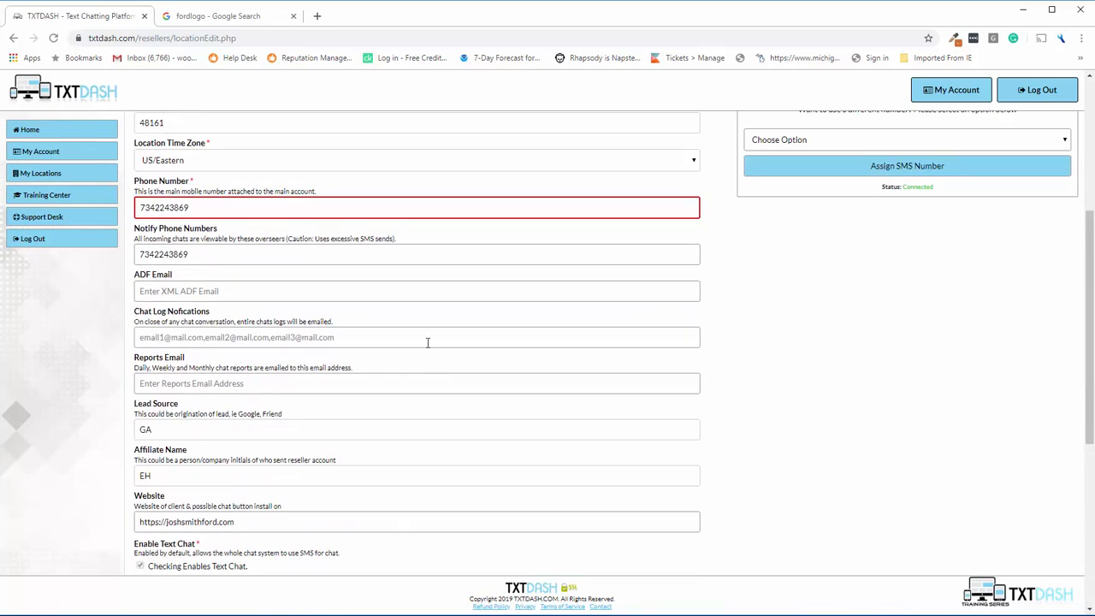
scroll(317, 299, "up", 4)
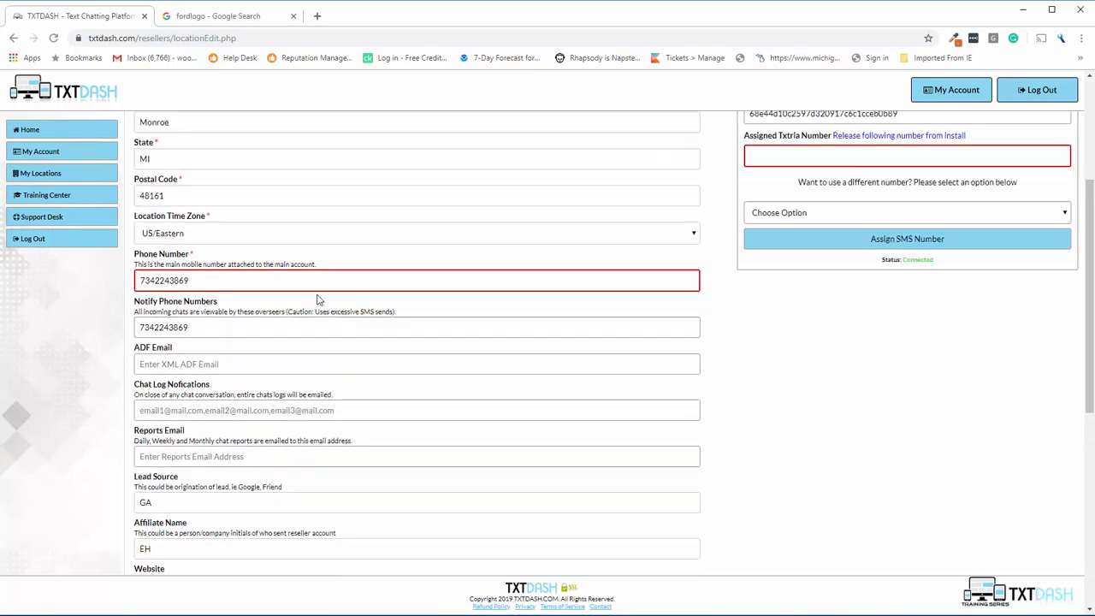
scroll(273, 425, "down", 2)
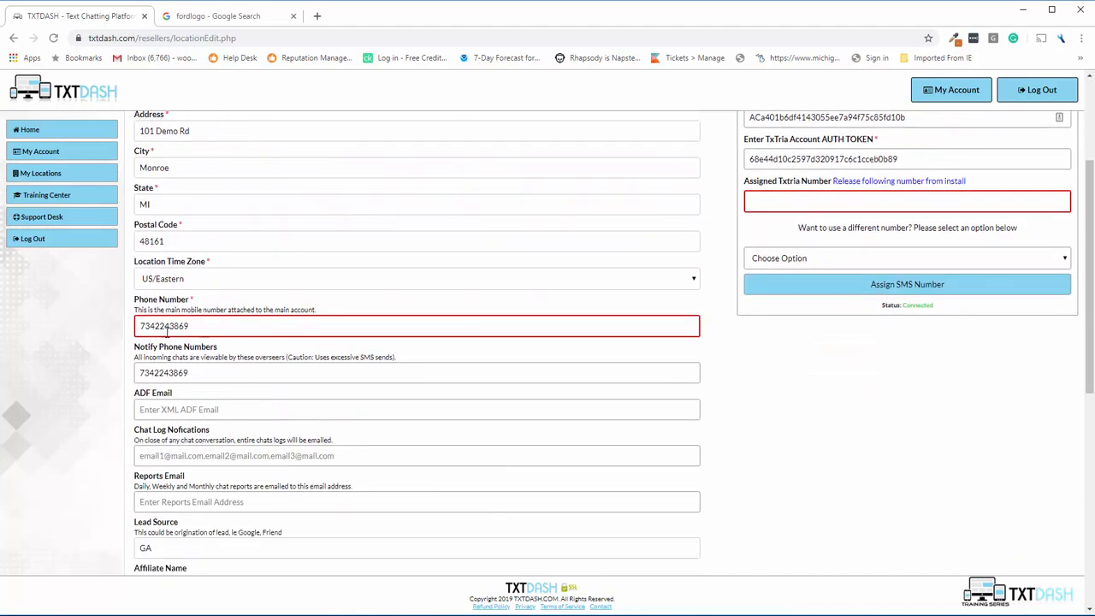
left_click(142, 326)
type("1")
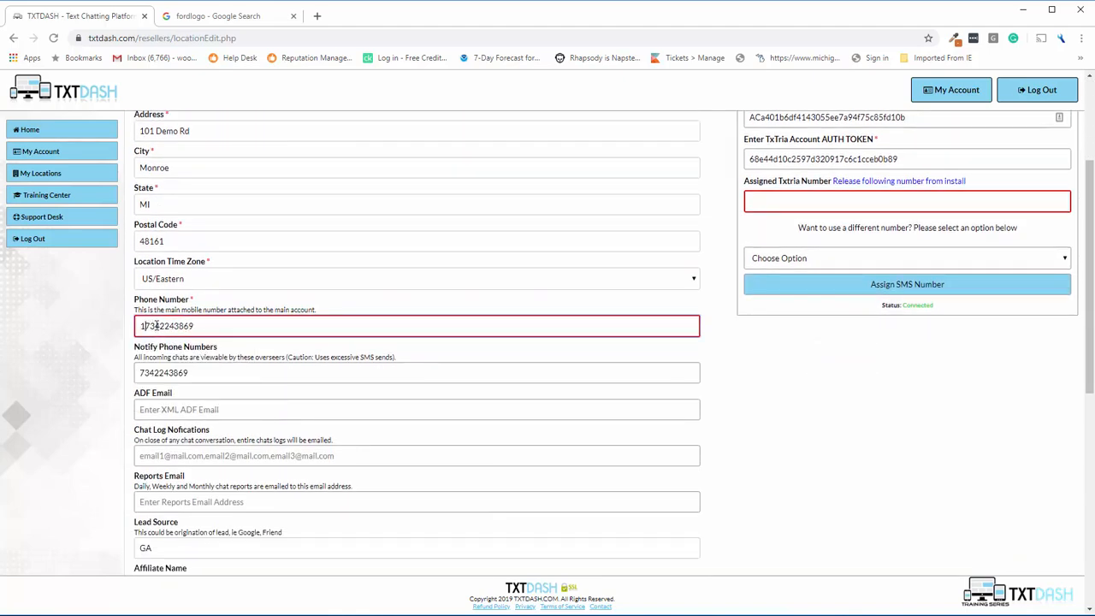
scroll(719, 423, "down", 1)
scroll(719, 424, "down", 5)
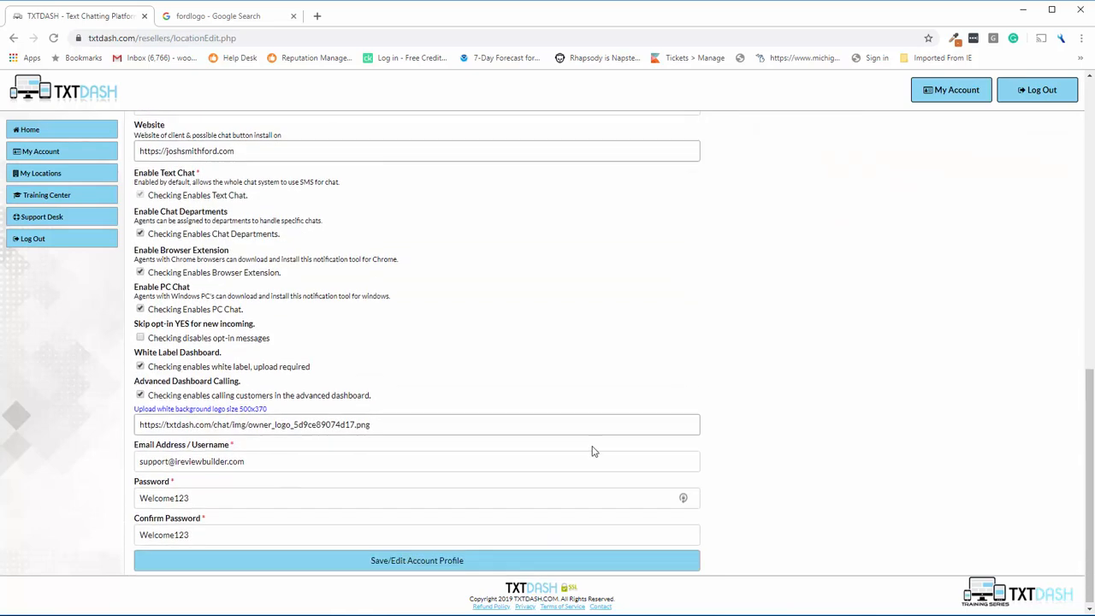
left_click(342, 560)
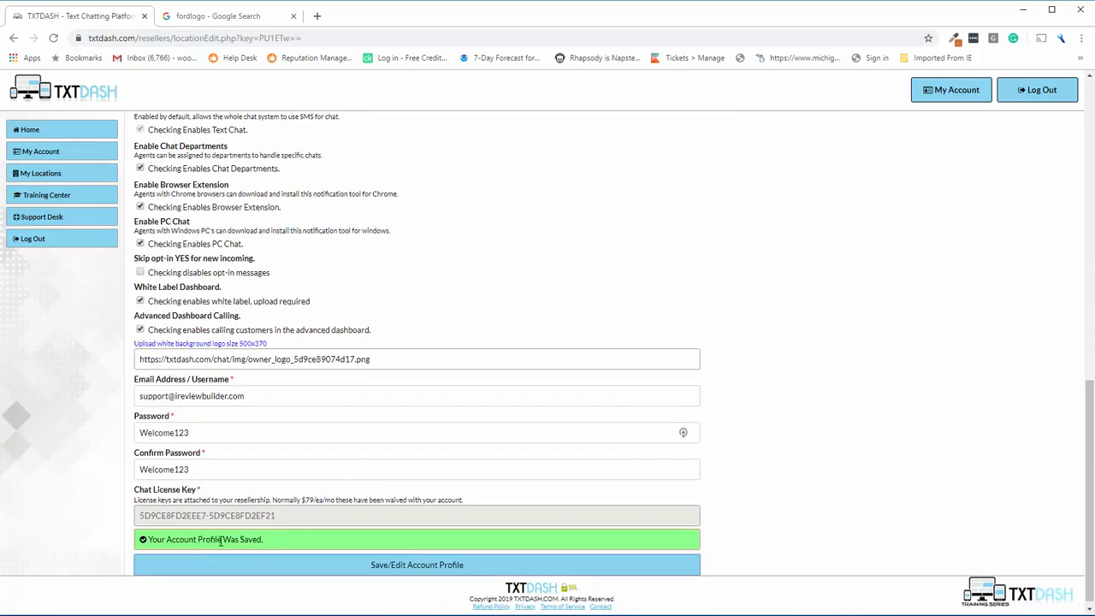
Check the saved main phone number on the location's edit page.
scroll(318, 442, "up", 15)
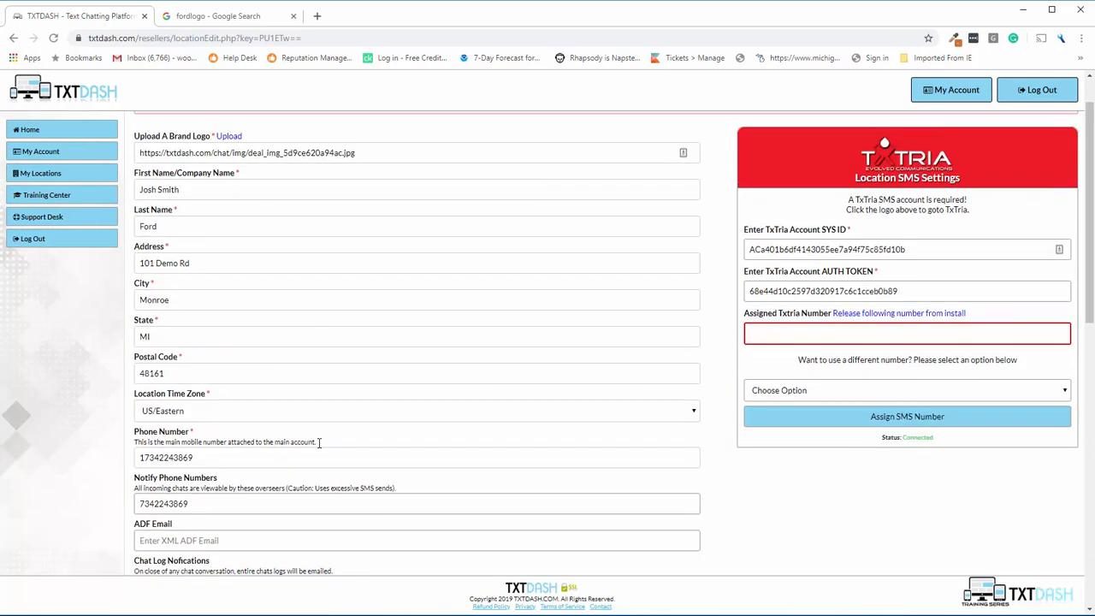
scroll(307, 448, "down", 1)
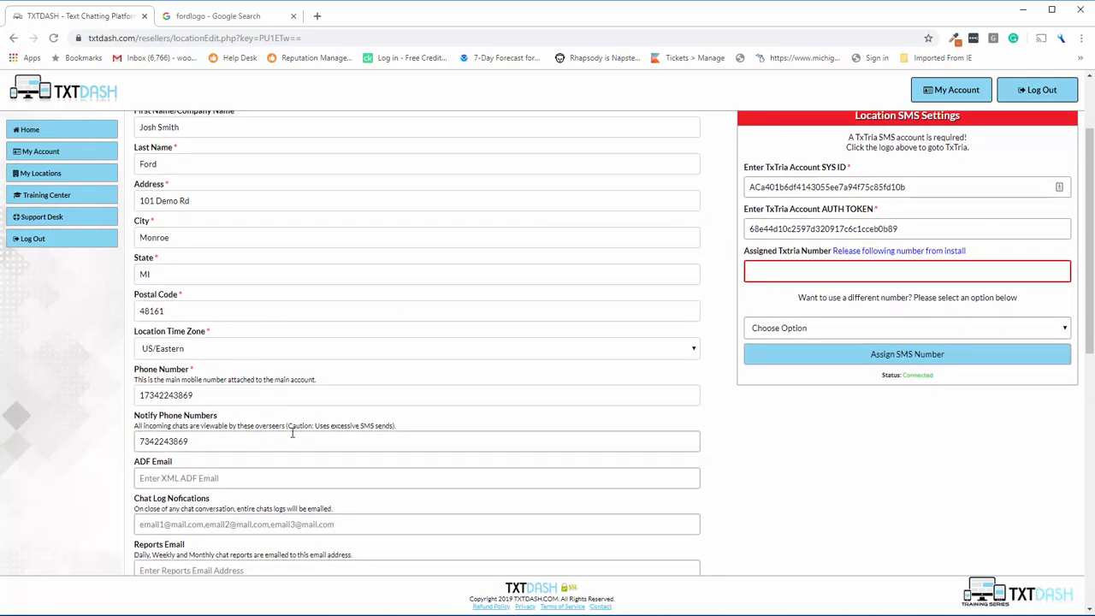
double_click(143, 395)
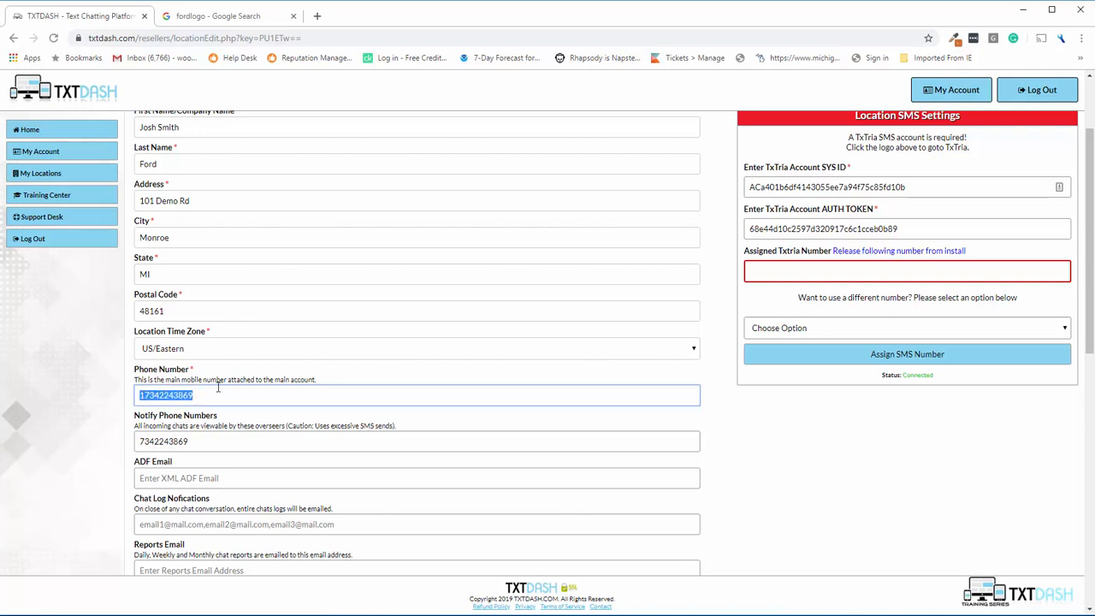
left_click(301, 376)
scroll(721, 266, "up", 2)
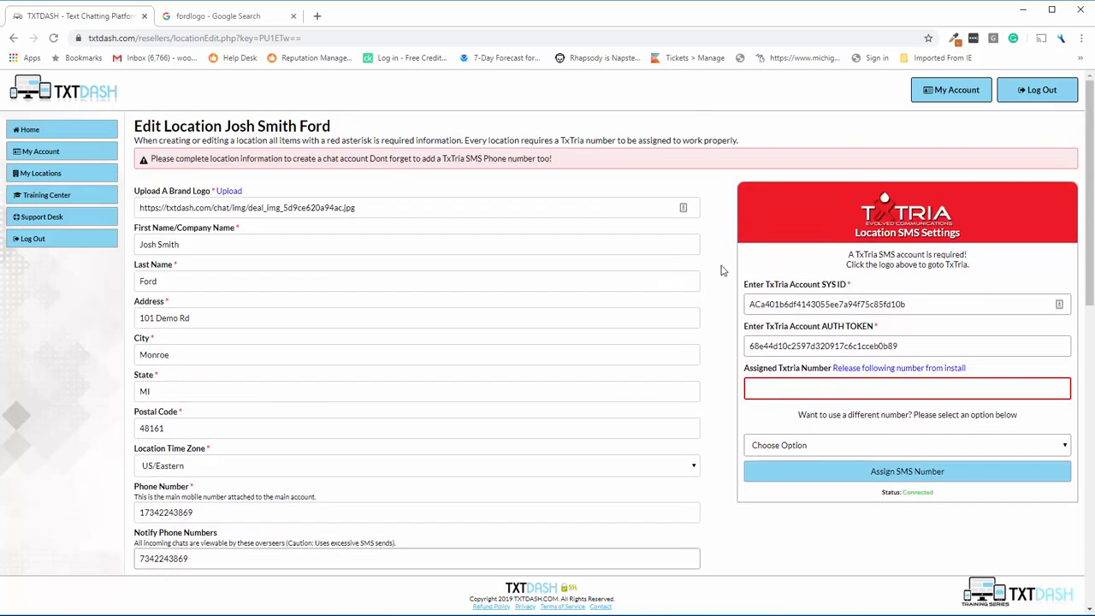
scroll(520, 318, "down", 8)
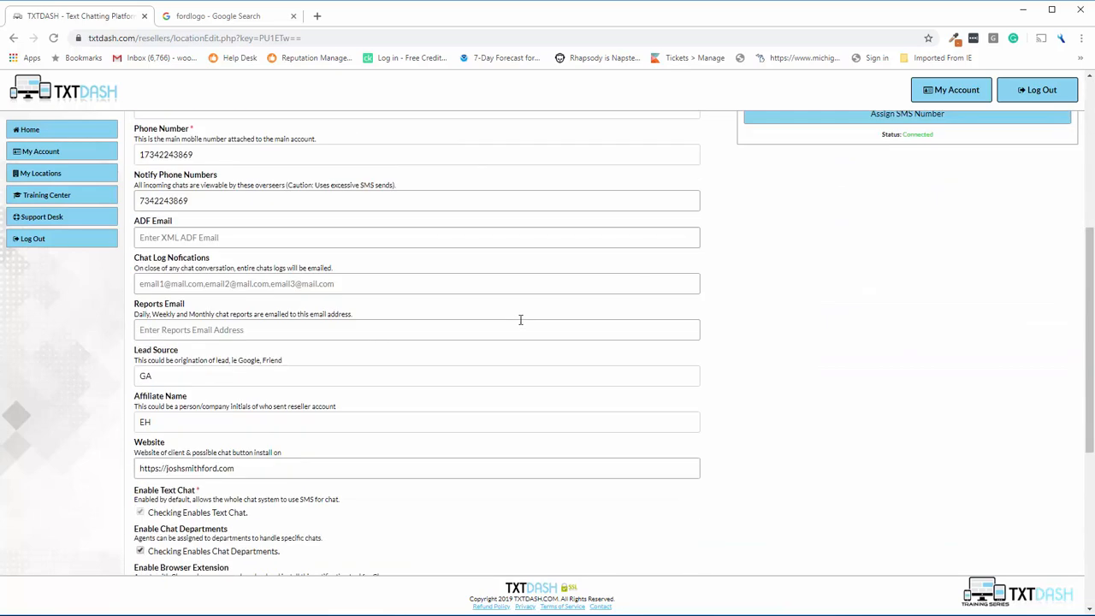
scroll(519, 319, "up", 8)
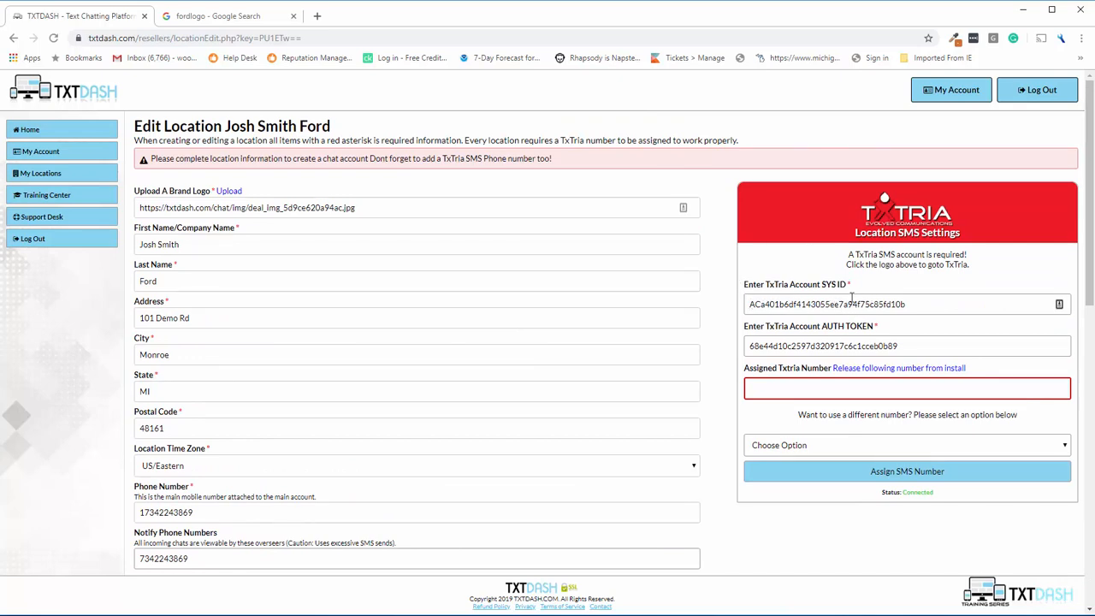
left_click(817, 446)
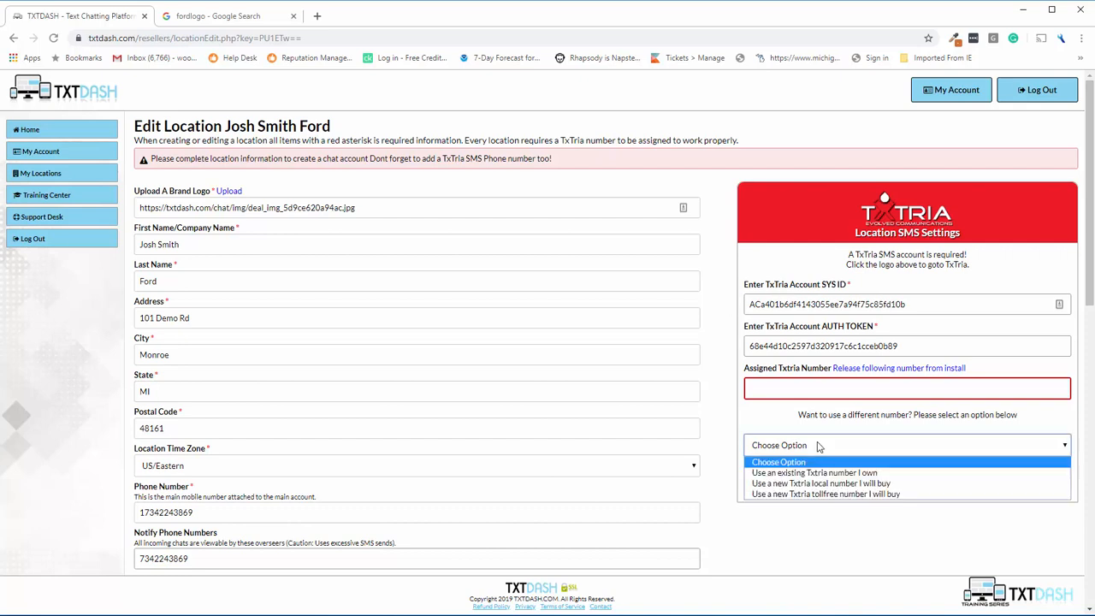
left_click(807, 473)
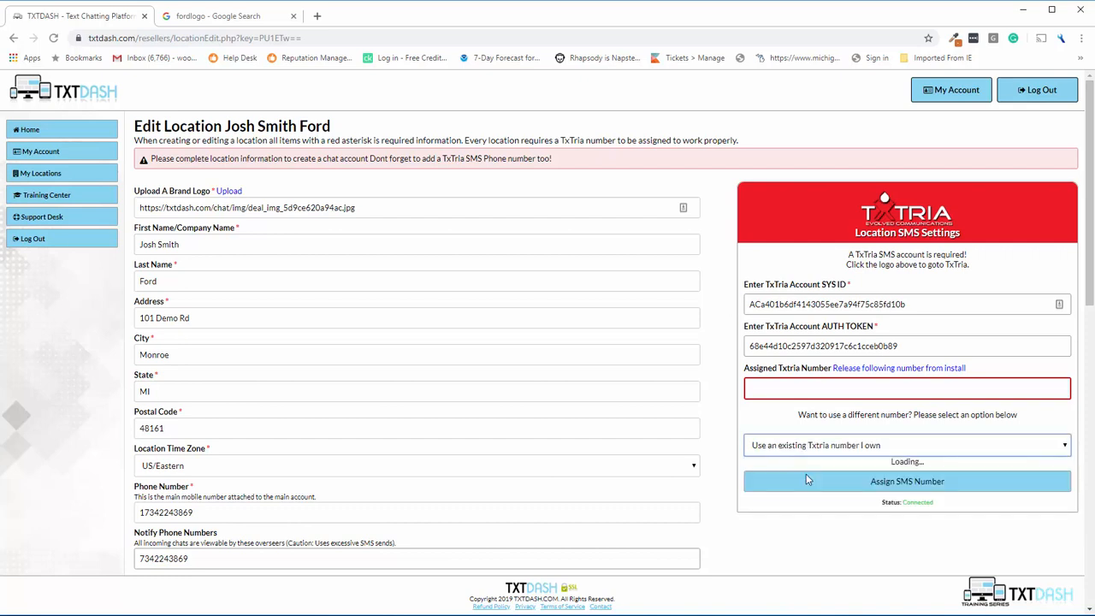
left_click(806, 473)
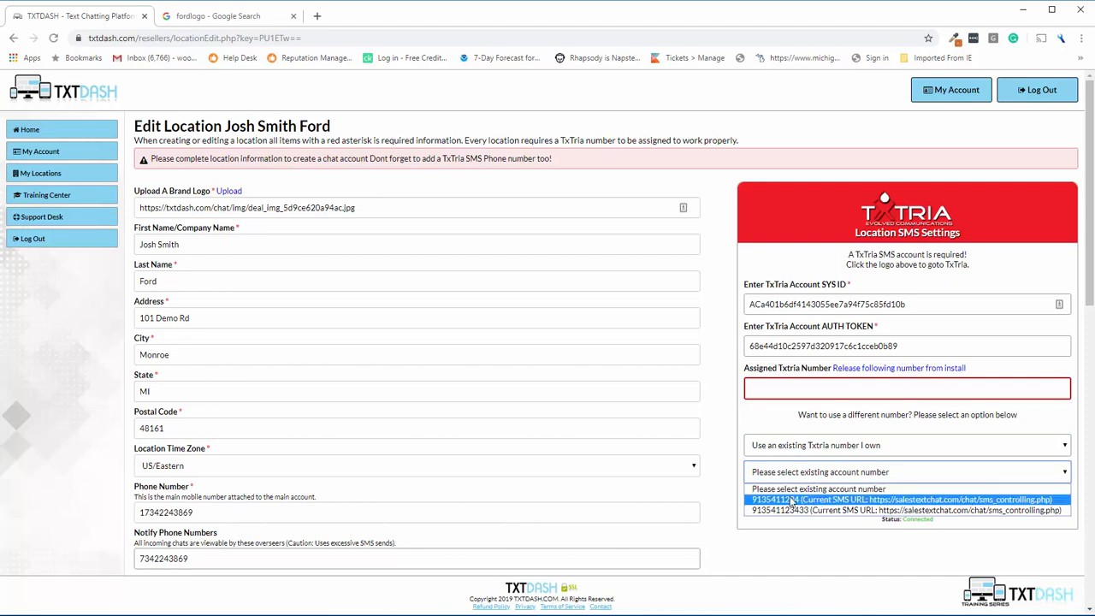
left_click(785, 500)
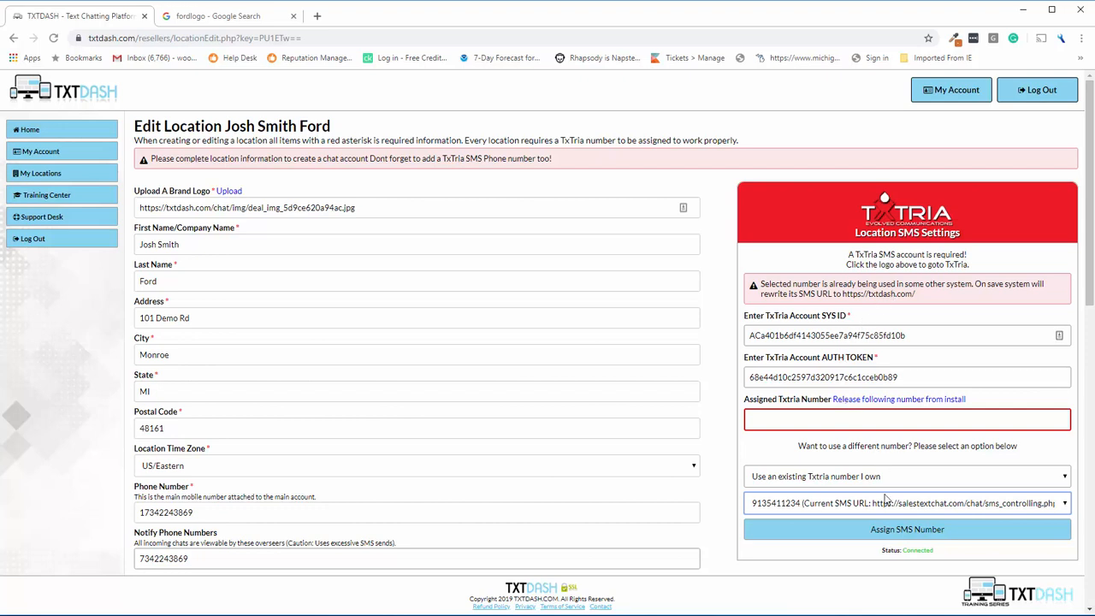
left_click(851, 534)
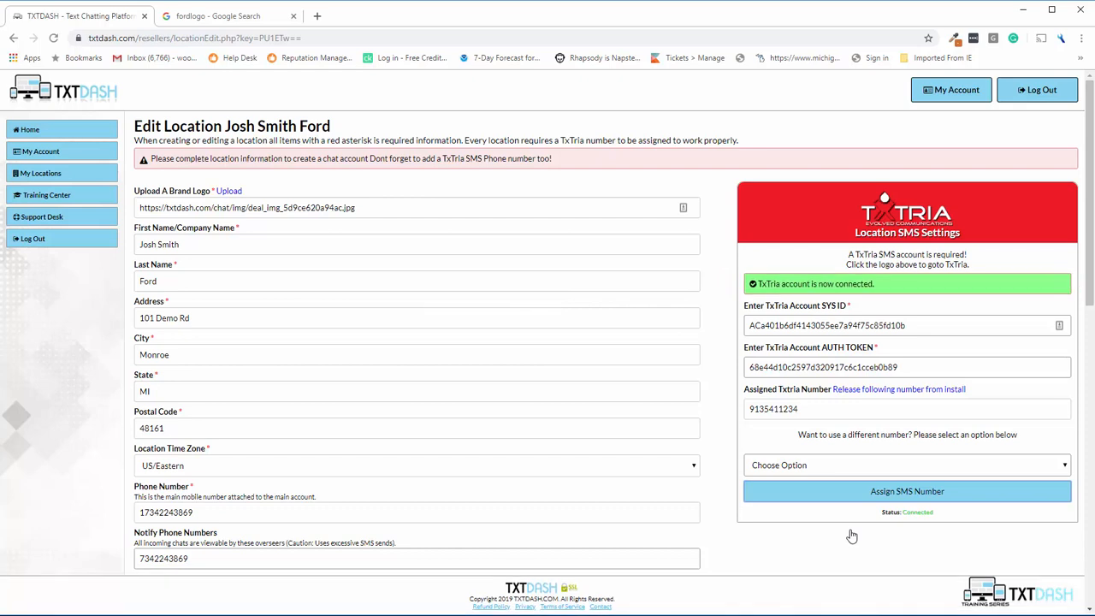
Recheck the SMS number choices, leaving the assigned number unchanged.
left_click(828, 470)
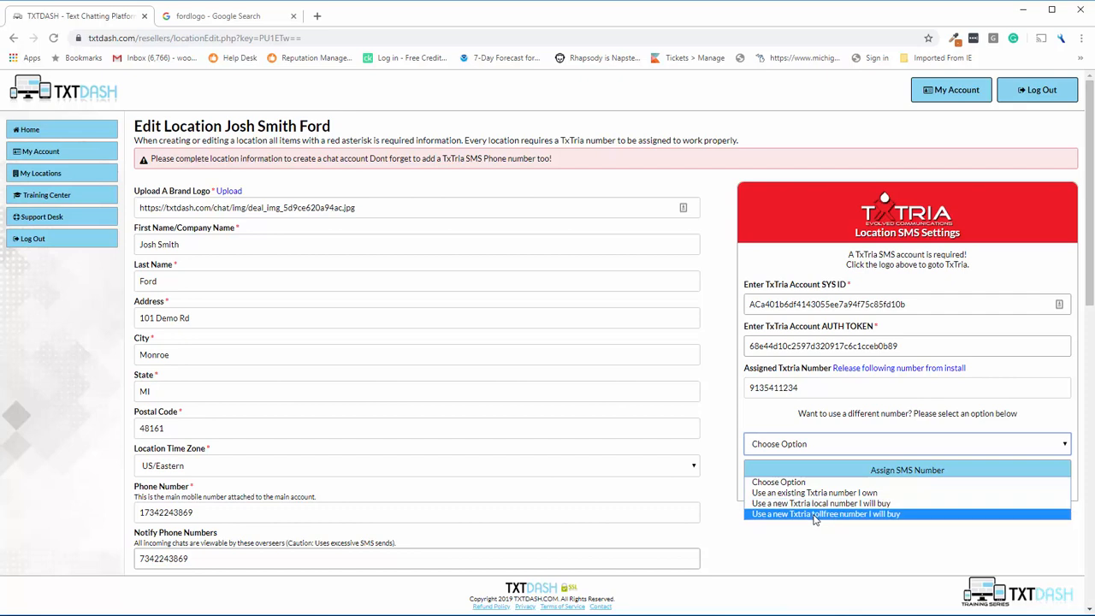
left_click(787, 419)
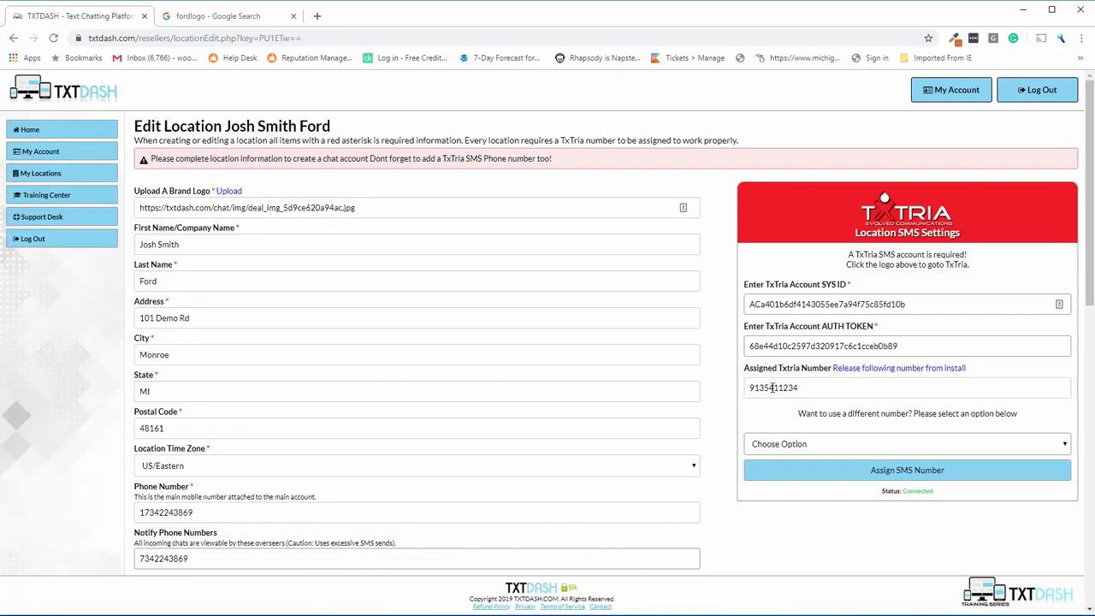
left_click(814, 449)
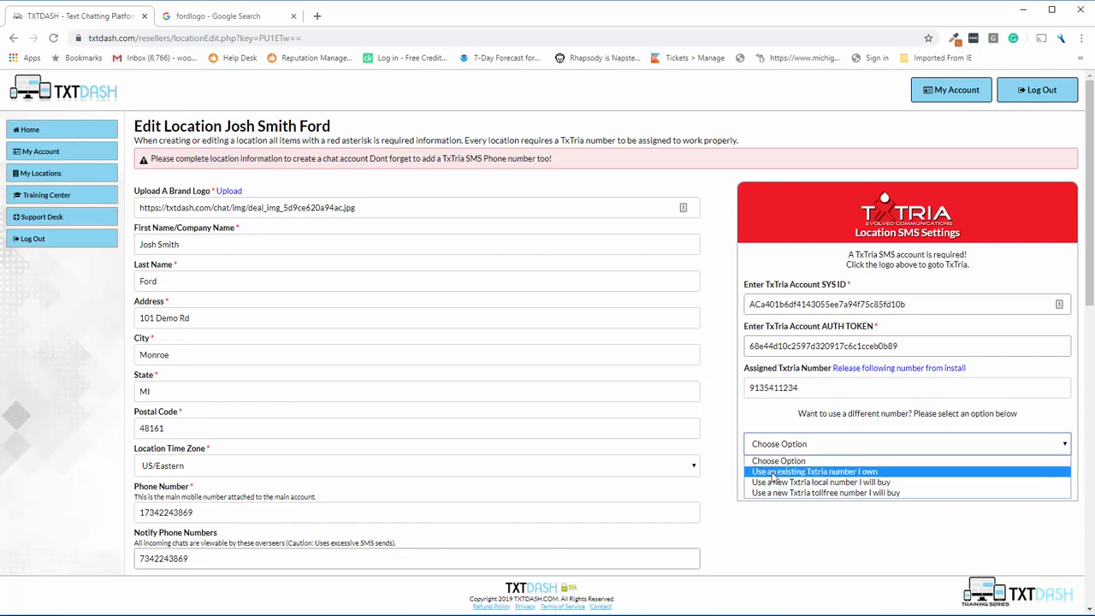
left_click(780, 419)
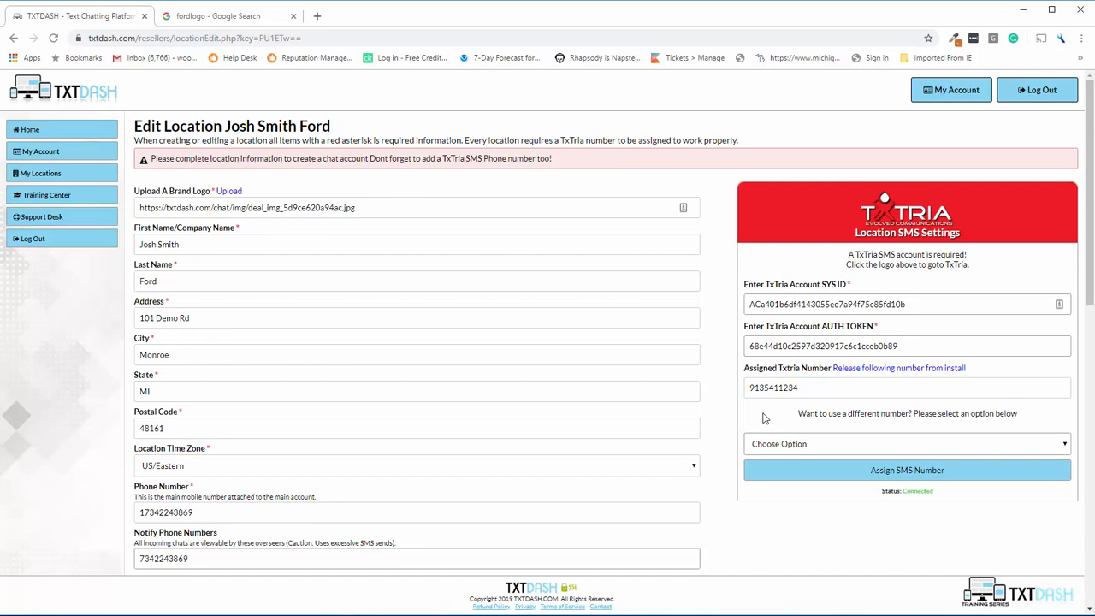
scroll(705, 377, "down", 9)
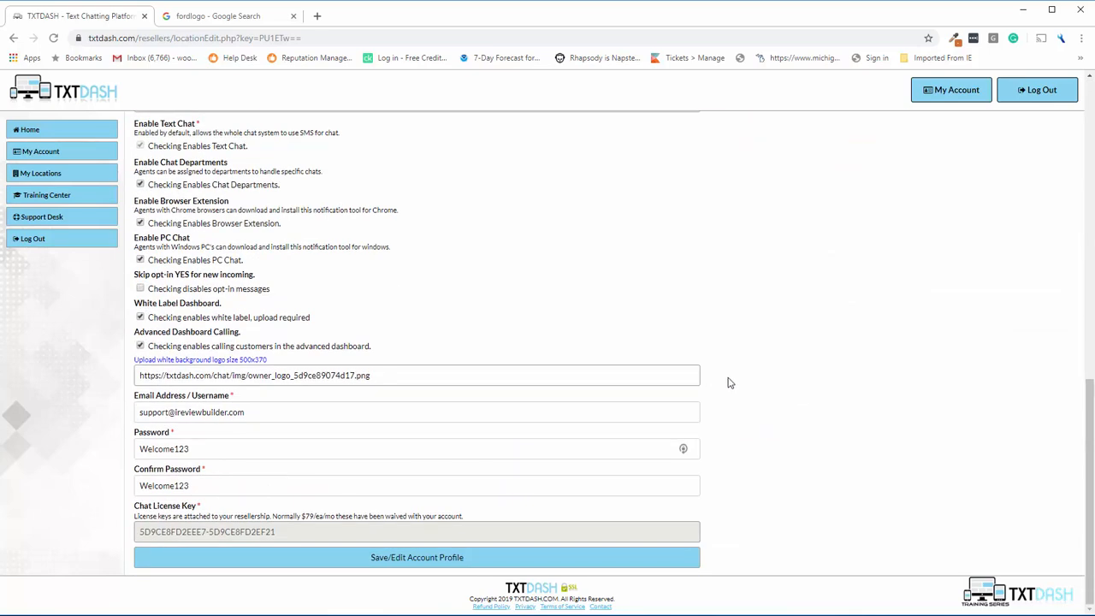
scroll(728, 383, "up", 9)
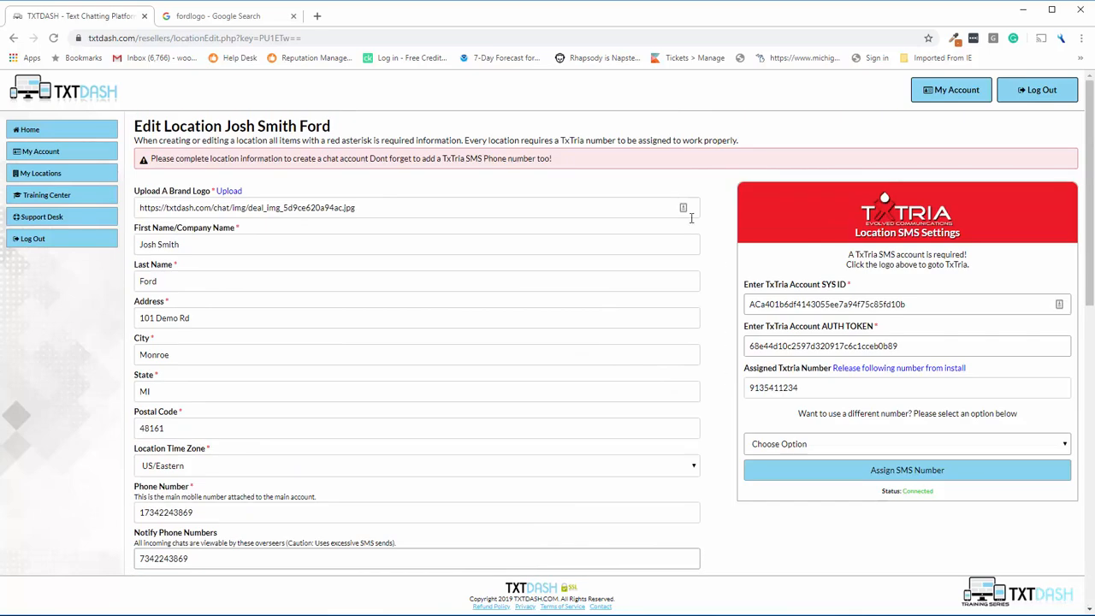
Reload the location edit page, then go to My Locations.
left_click(53, 37)
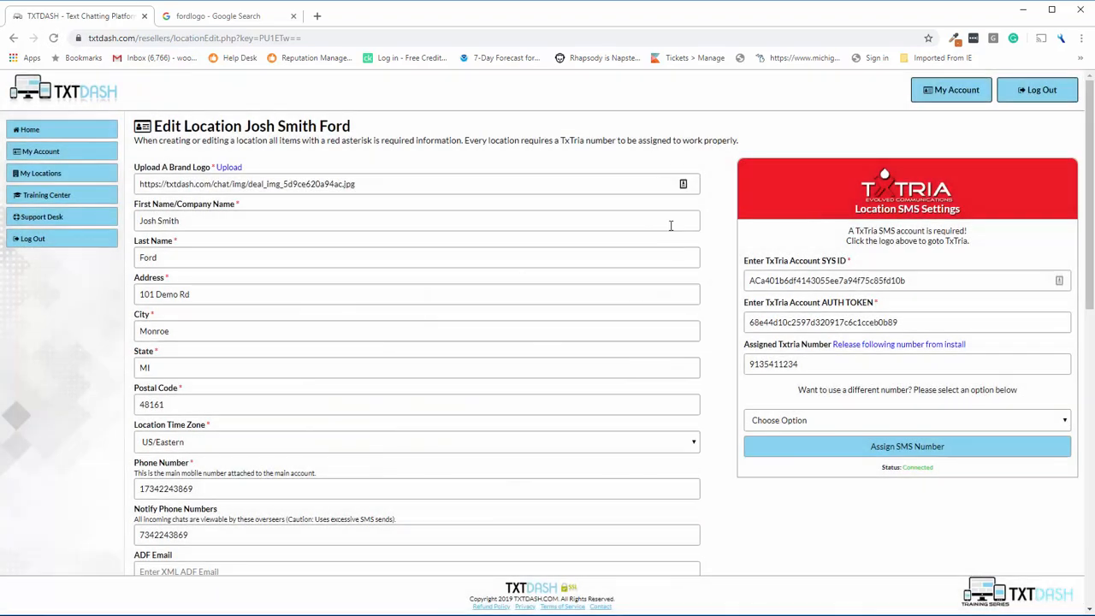
scroll(655, 260, "down", 5)
scroll(655, 260, "down", 5)
scroll(655, 257, "up", 12)
left_click(41, 172)
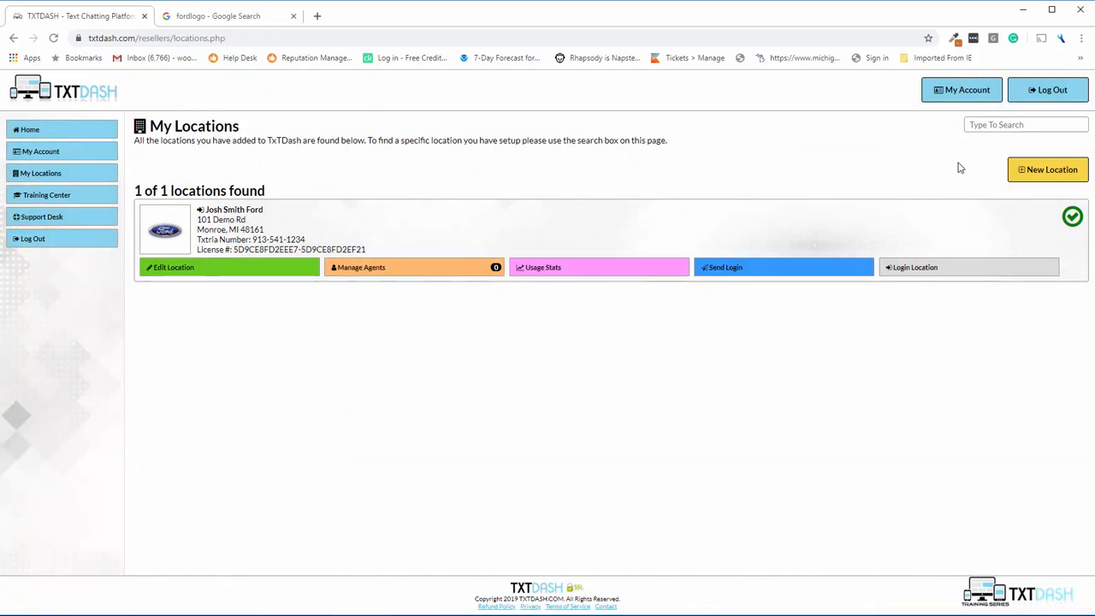
Search the locations list for 'jo' and open the Josh Smith Ford location's edit form.
left_click(995, 125)
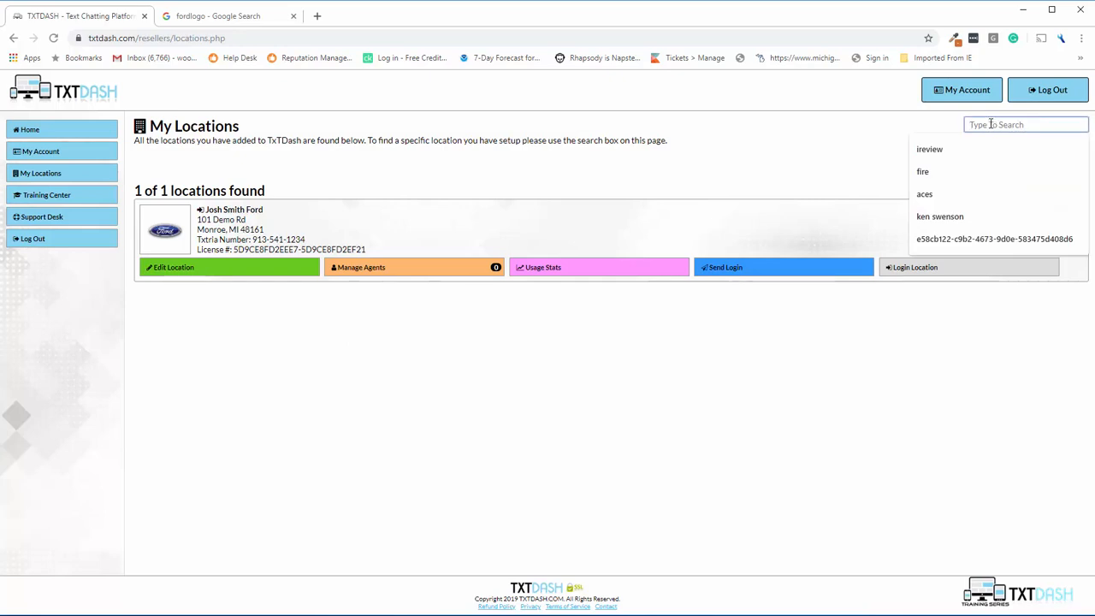
type("josh")
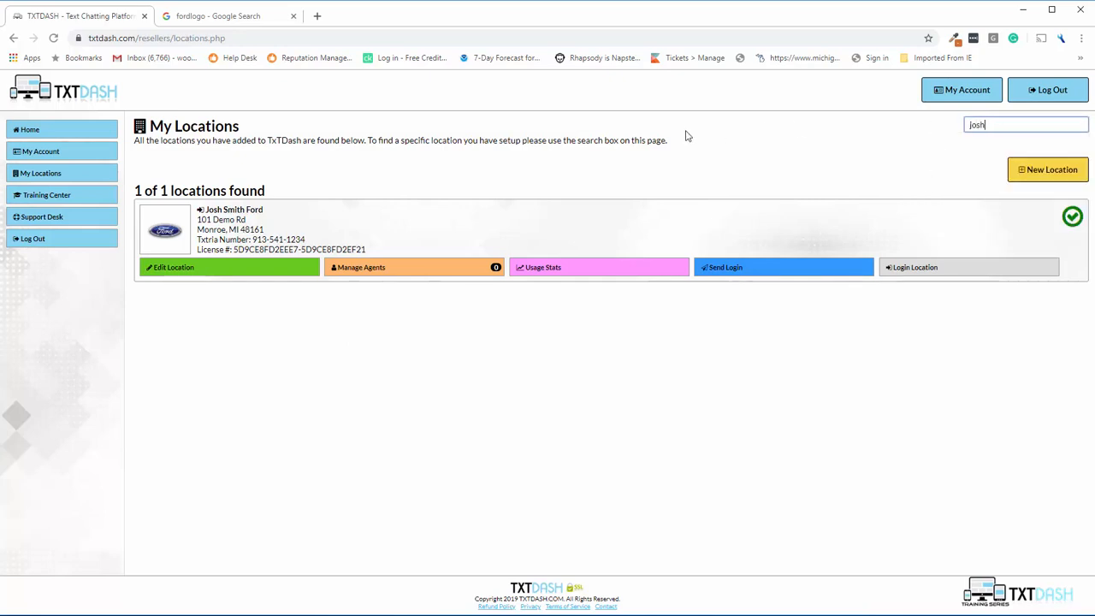
left_click(687, 136)
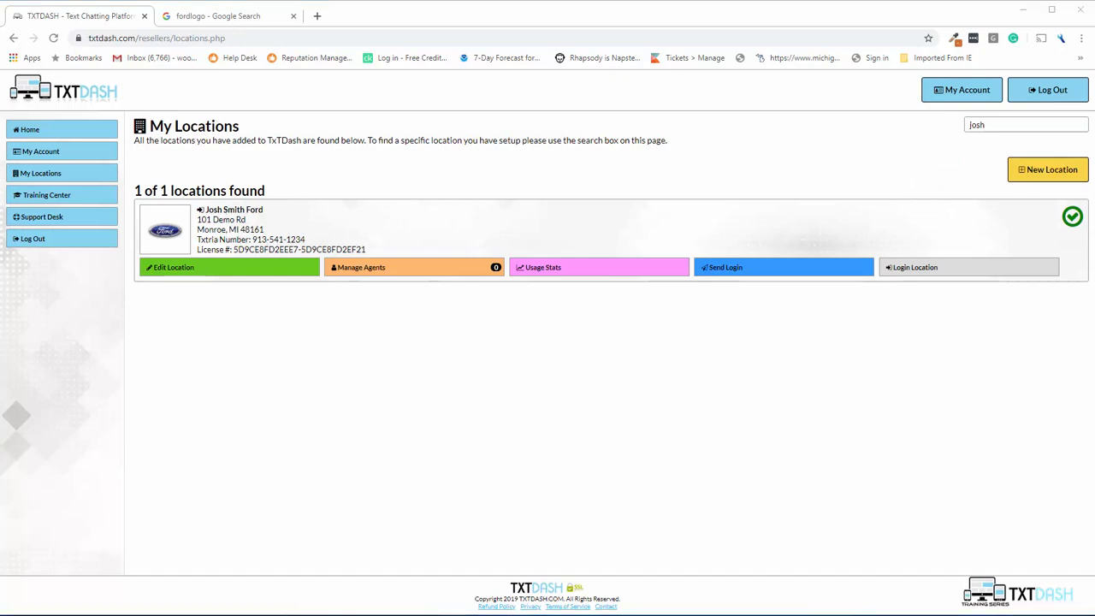
left_click(202, 270)
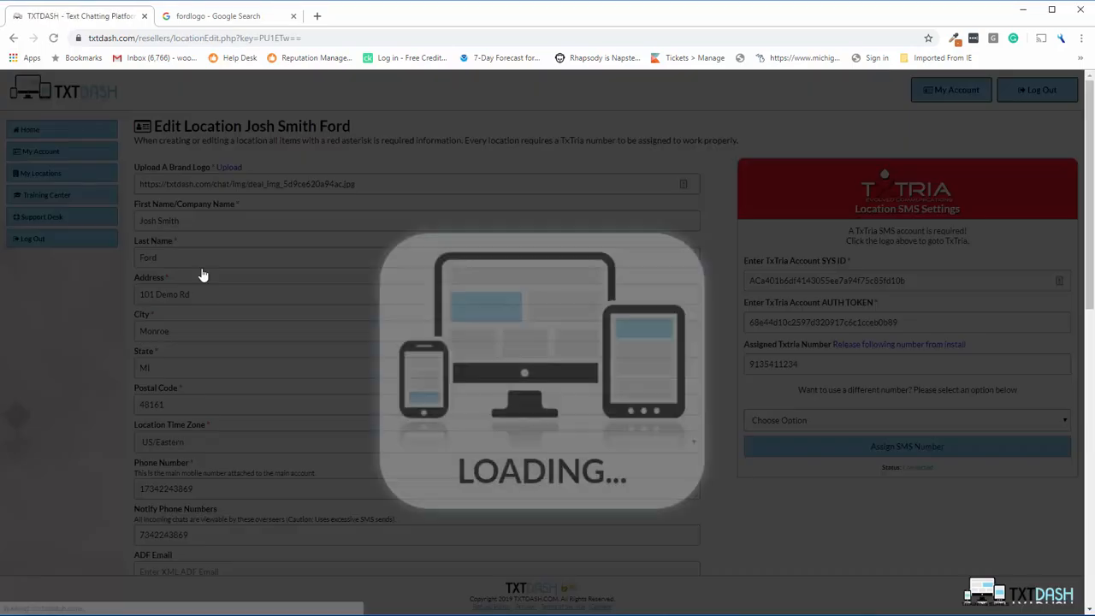
Look through the Josh Smith Ford edit form, then return to My Locations.
scroll(694, 225, "down", 9)
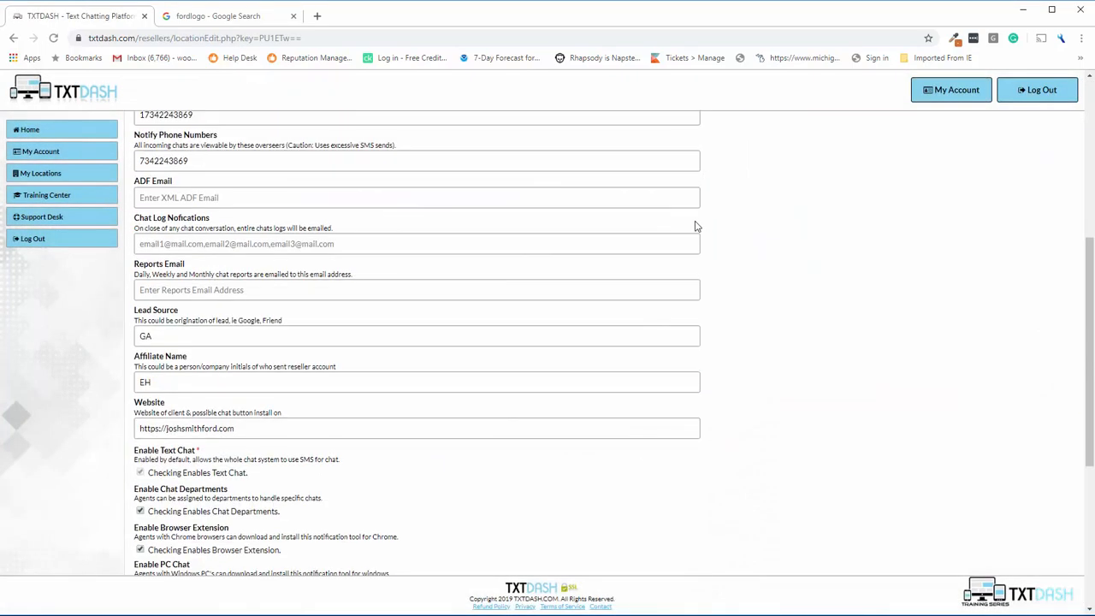
scroll(689, 343, "up", 10)
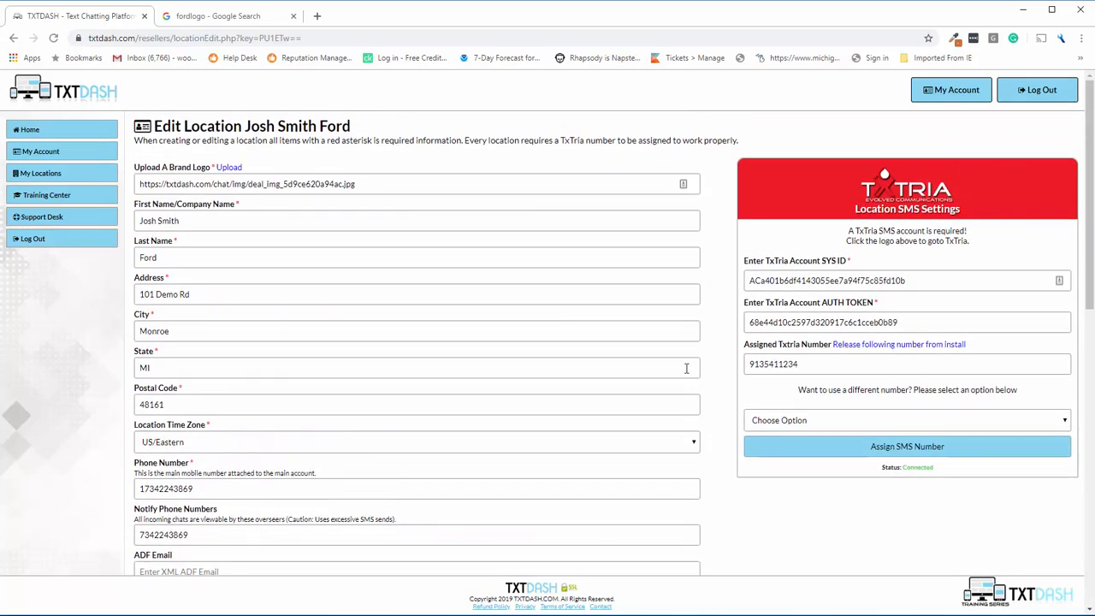
scroll(651, 379, "down", 5)
scroll(652, 378, "down", 3)
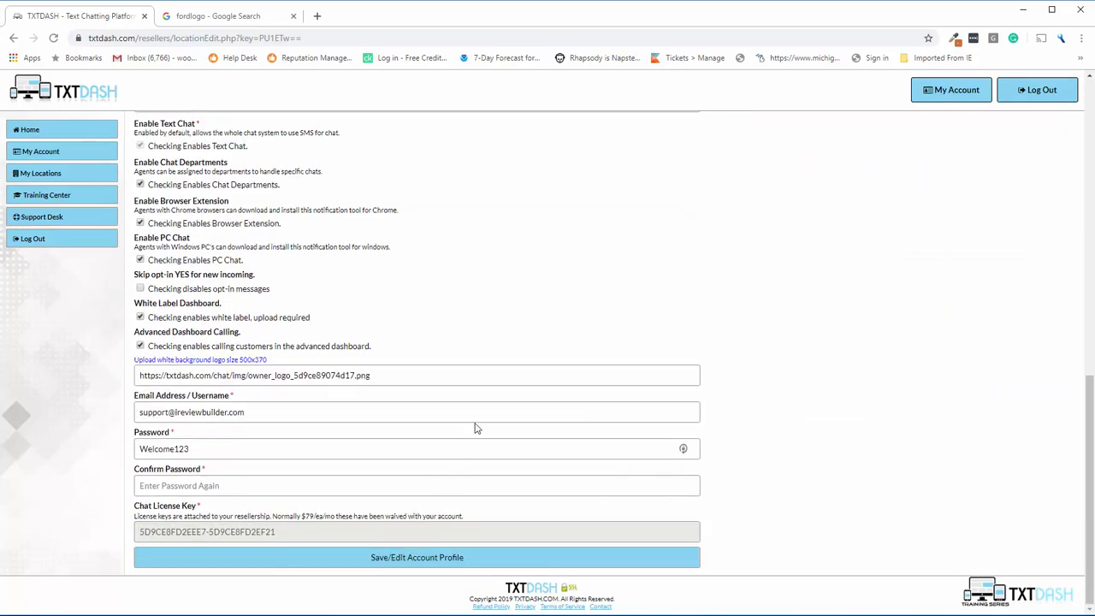
scroll(560, 348, "up", 1)
scroll(560, 347, "up", 10)
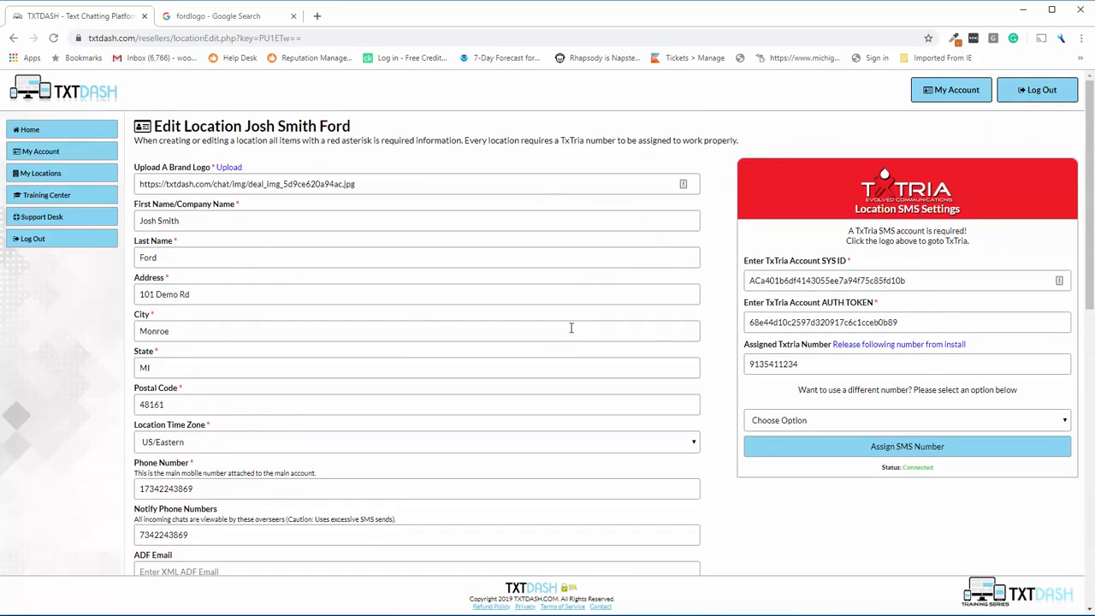
left_click(65, 175)
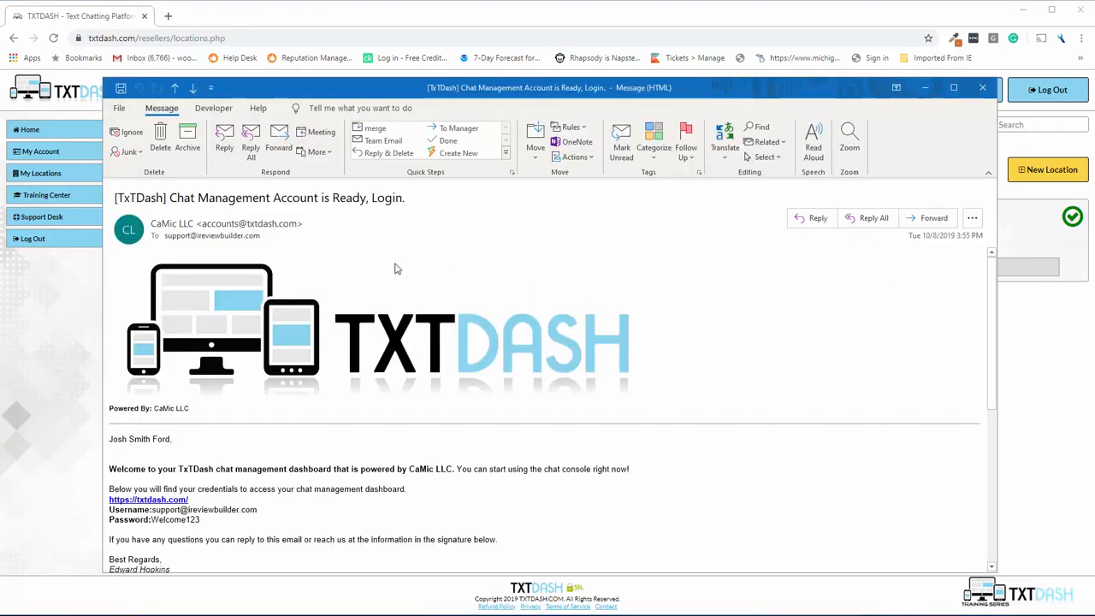
Read the welcome email's dashboard link and login credentials, then close it.
scroll(394, 269, "down", 3)
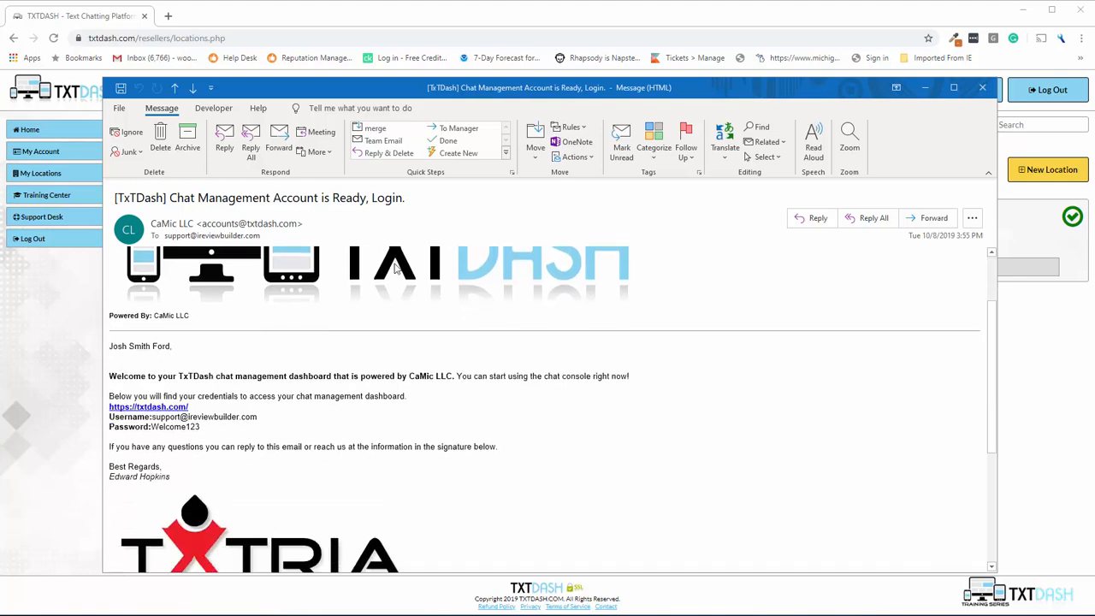
scroll(332, 340, "up", 1)
scroll(332, 339, "up", 3)
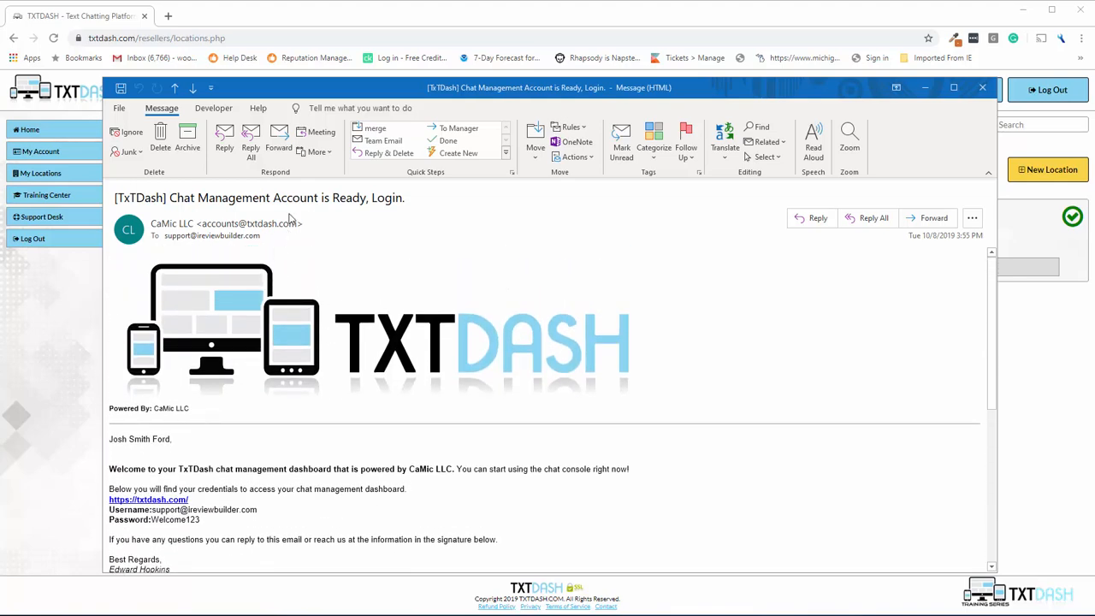
scroll(268, 314, "down", 2)
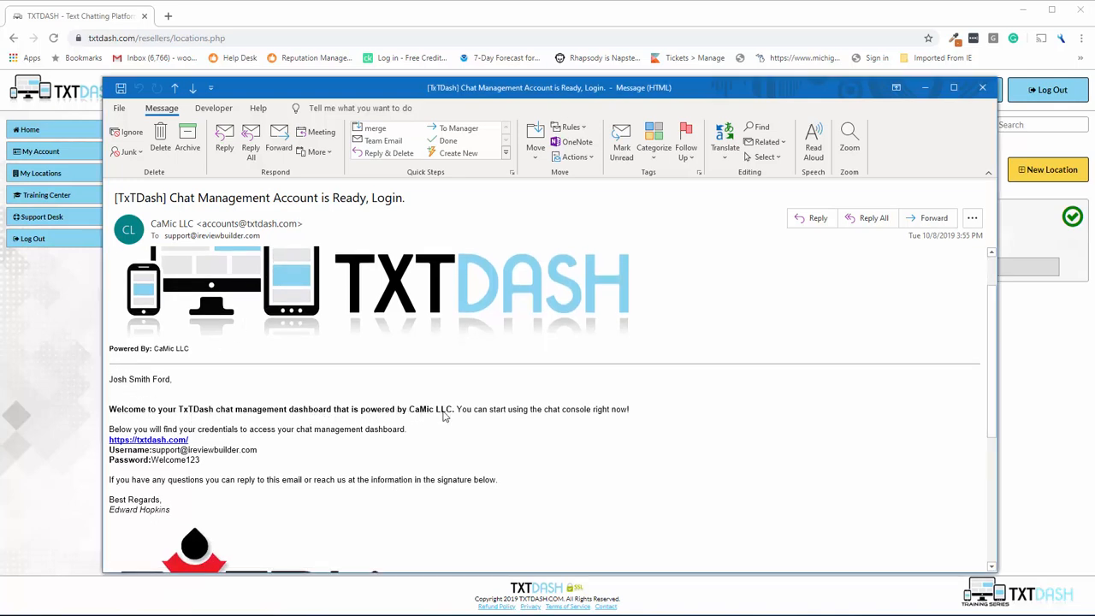
mouse_move(420, 412)
left_mouse_down()
mouse_move(451, 412)
mouse_move(412, 412)
mouse_move(427, 410)
left_mouse_up()
scroll(453, 409, "down", 3)
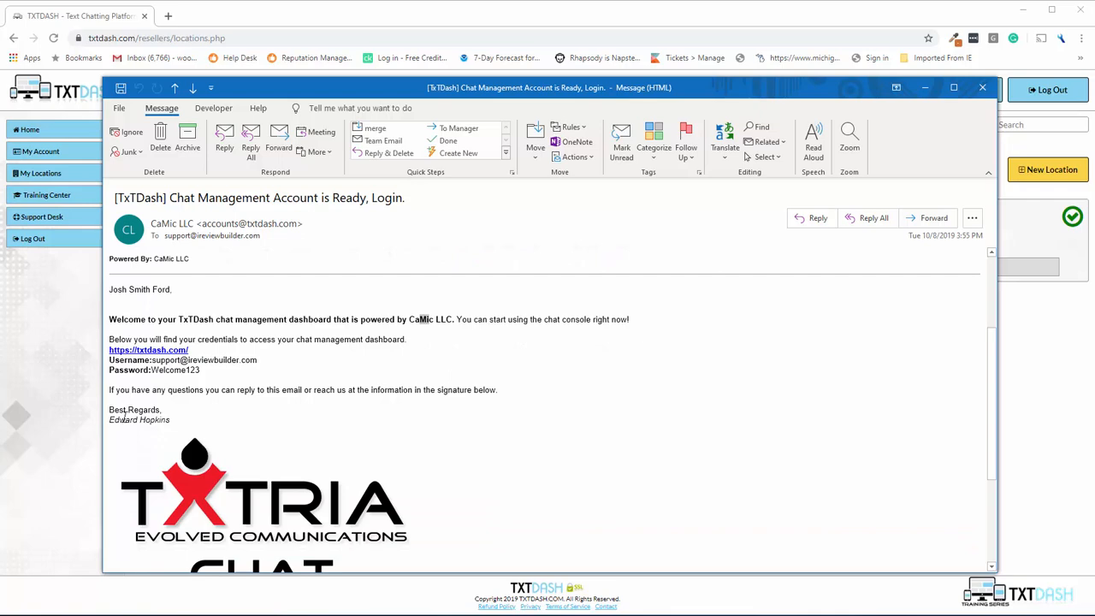
left_click_drag(129, 420, 186, 428)
scroll(293, 428, "down", 4)
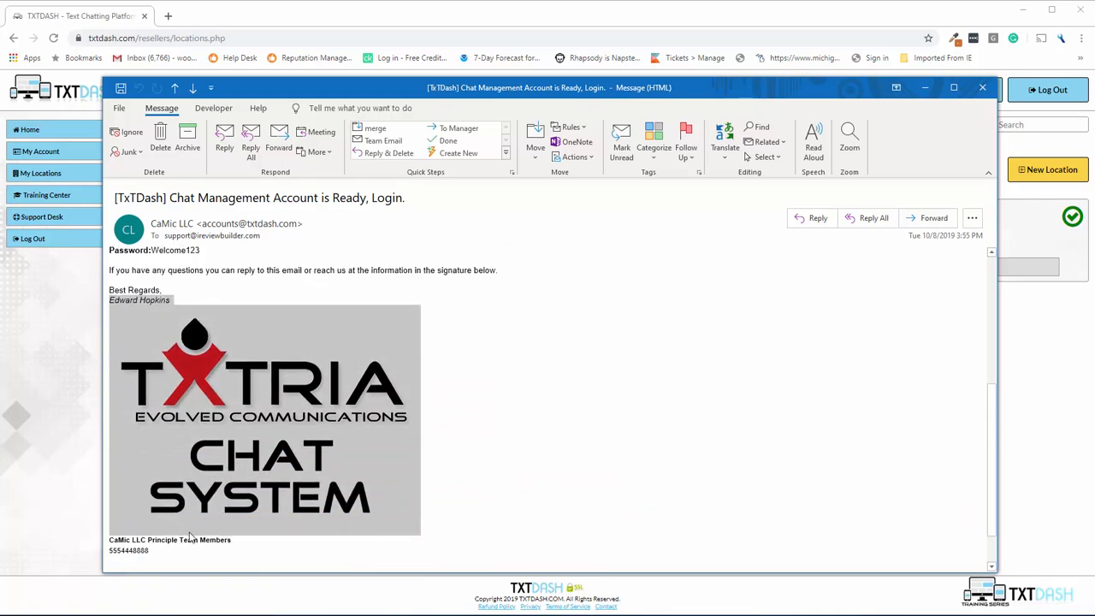
left_click_drag(189, 548, 116, 537)
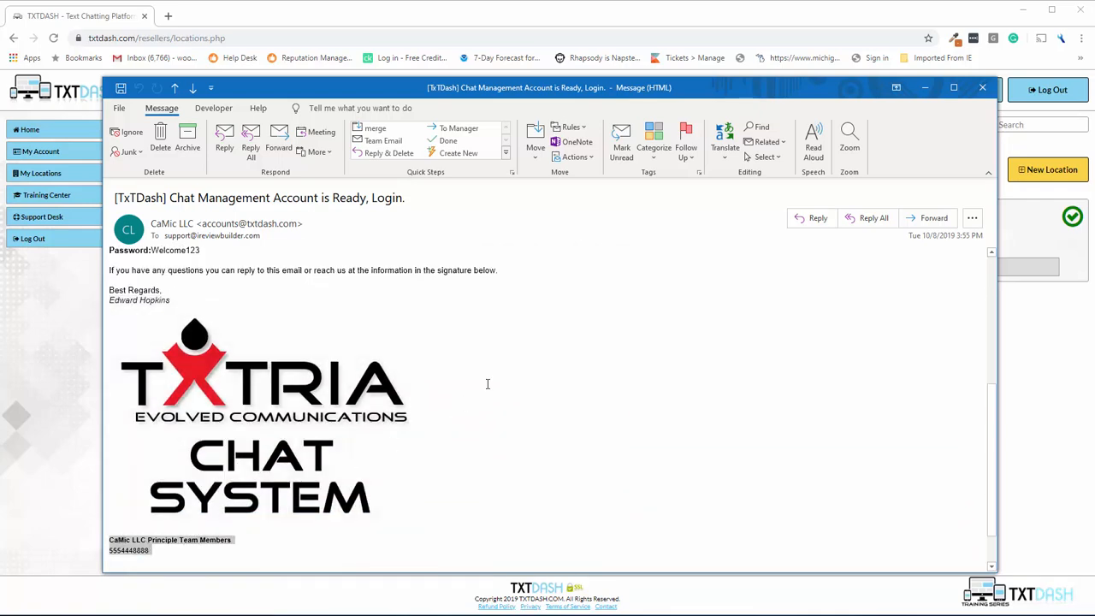
scroll(491, 380, "up", 3)
scroll(497, 365, "up", 3)
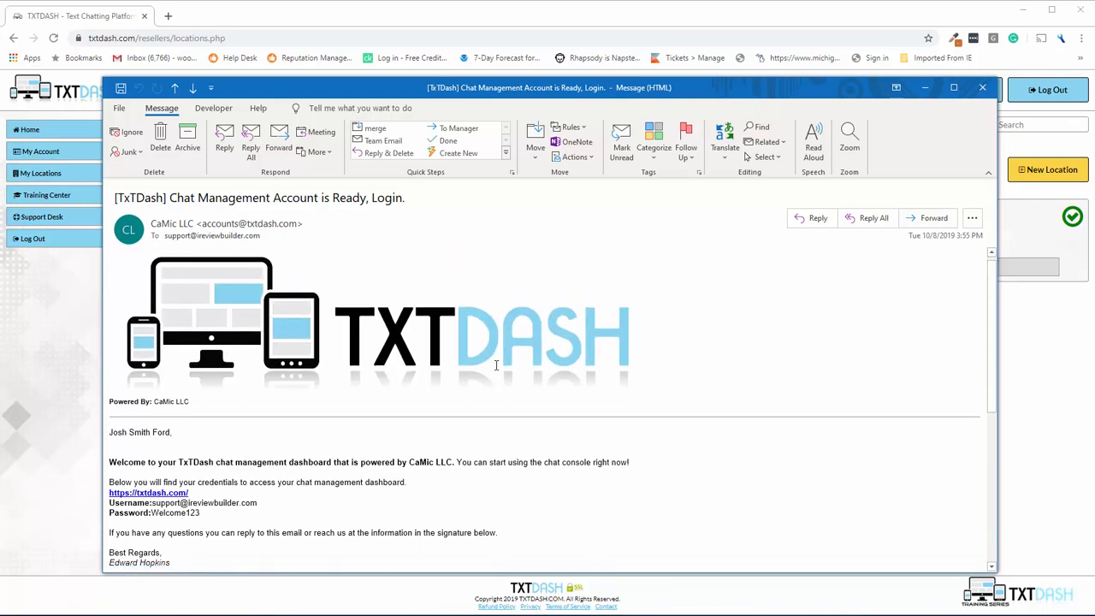
scroll(496, 365, "up", 2)
scroll(138, 290, "down", 4)
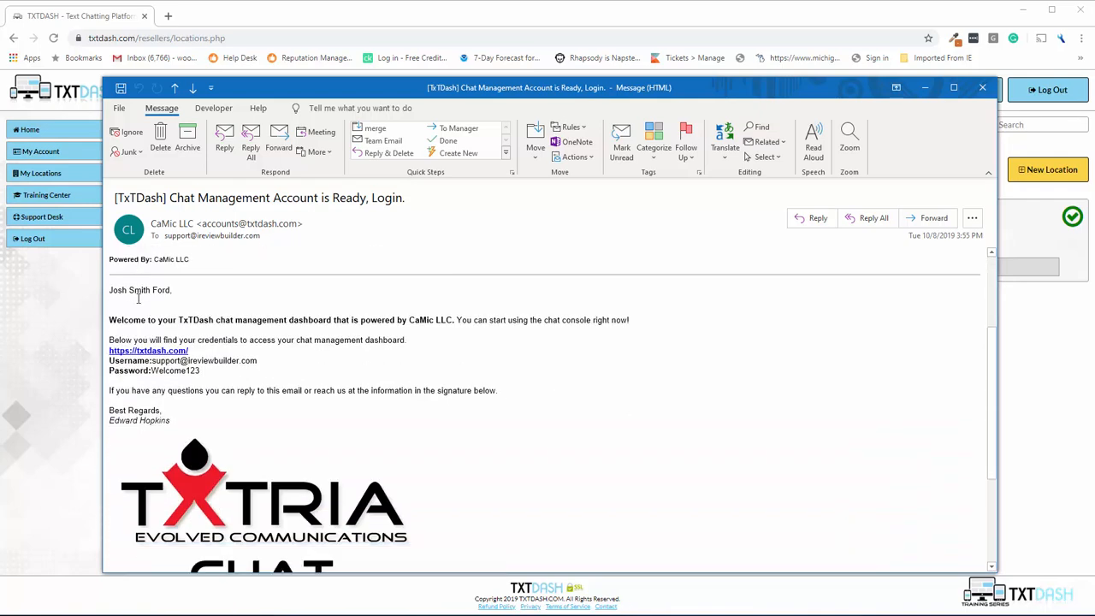
scroll(310, 390, "up", 4)
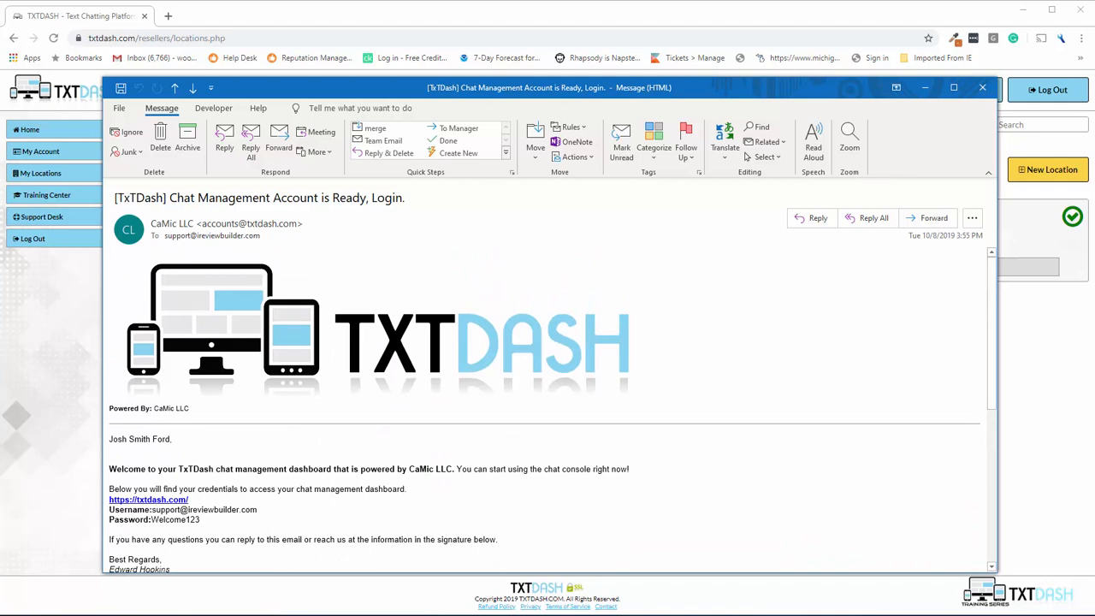
key("alt+Tab")
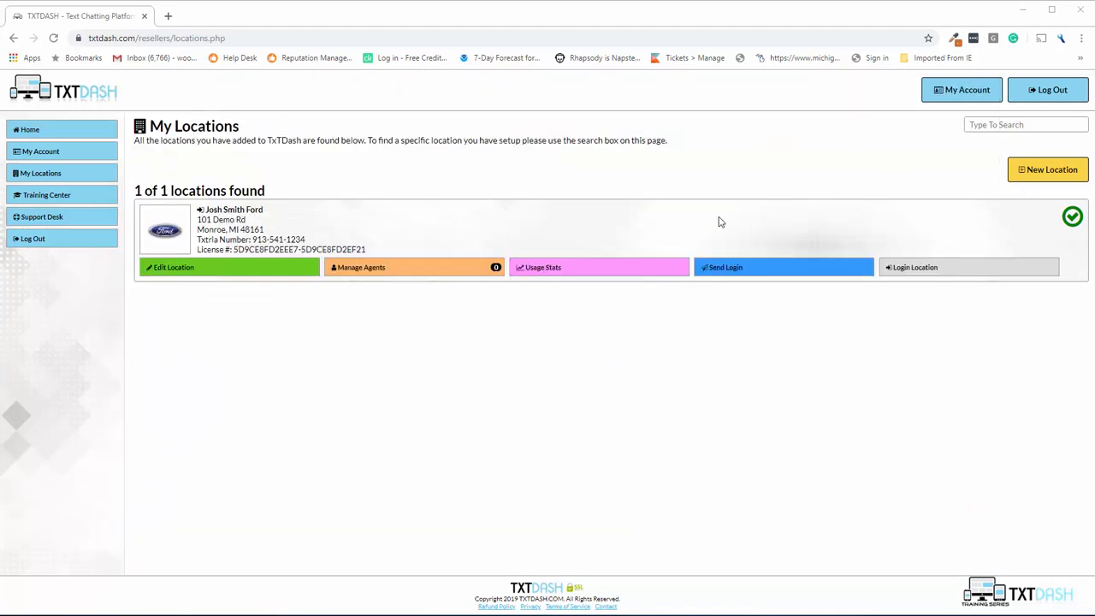
Log into the Josh Smith Ford dashboard, check its txtdash.com address, then return to the Reseller Center.
left_click(908, 268)
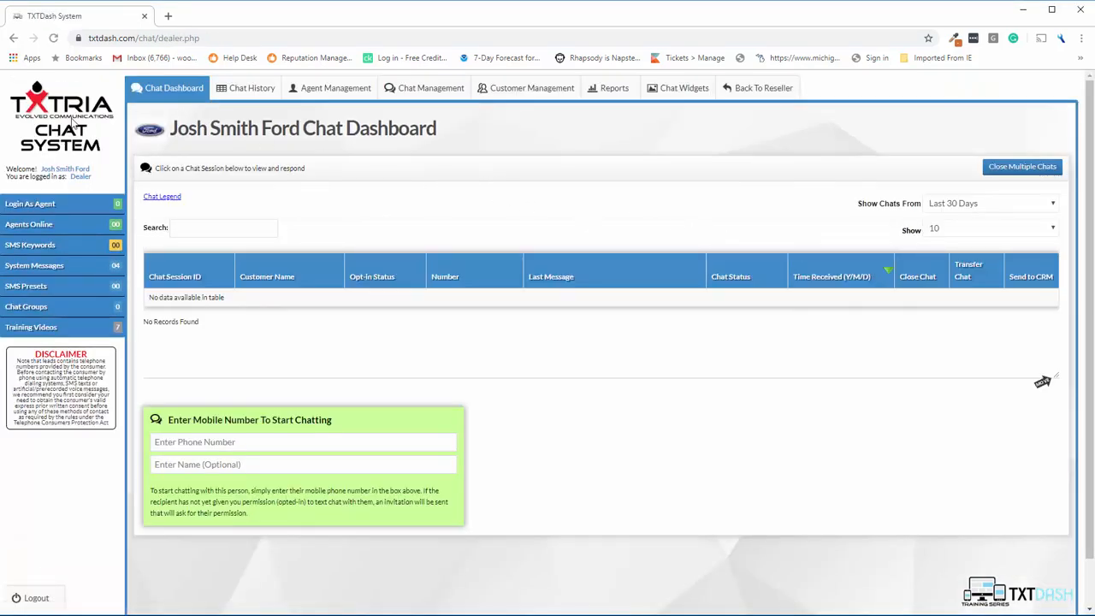
left_click_drag(89, 38, 138, 38)
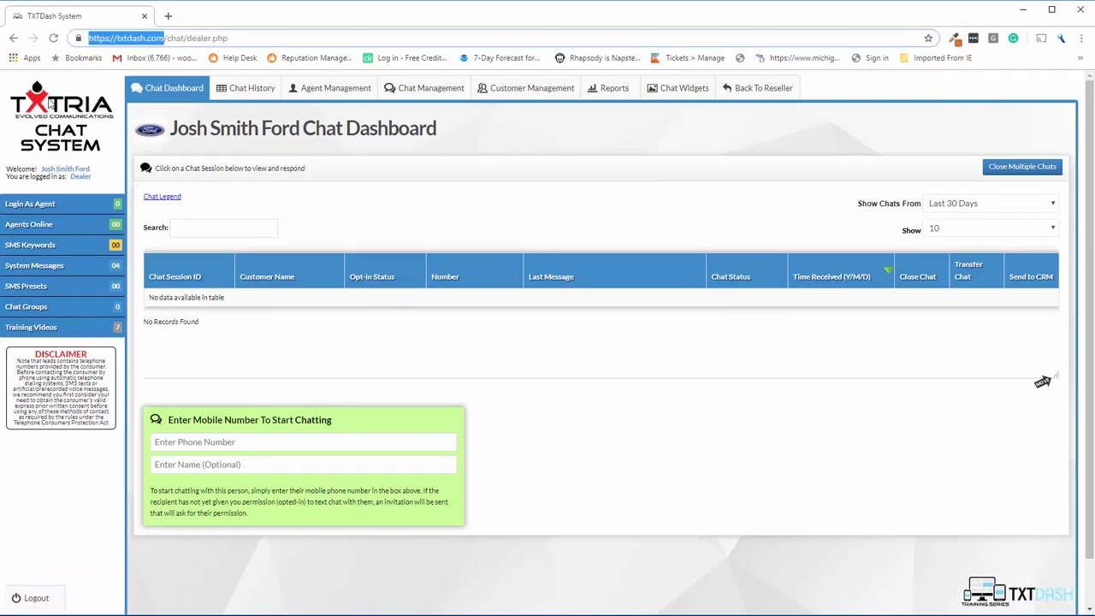
left_click(547, 137)
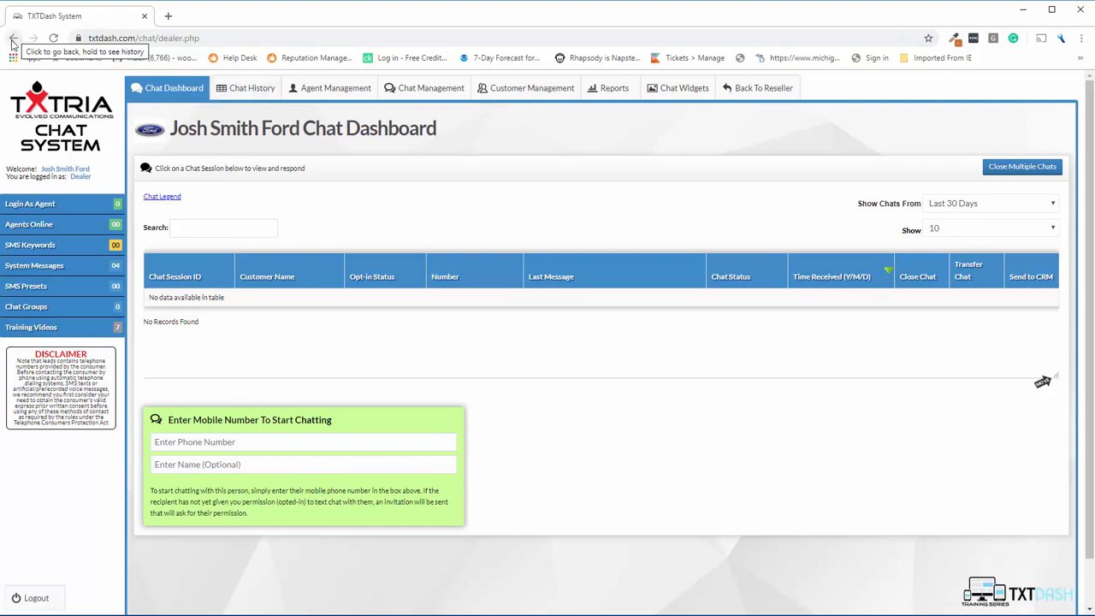
left_click(741, 96)
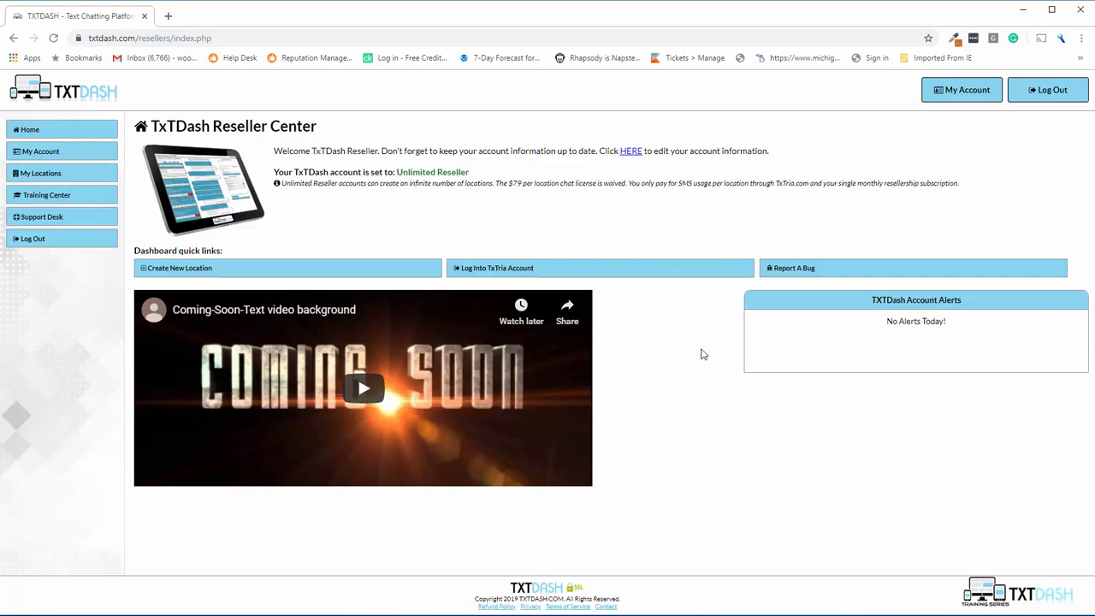
View Josh Smith Ford's October 2019 usage stats and date range, then open its edit form.
left_click(96, 177)
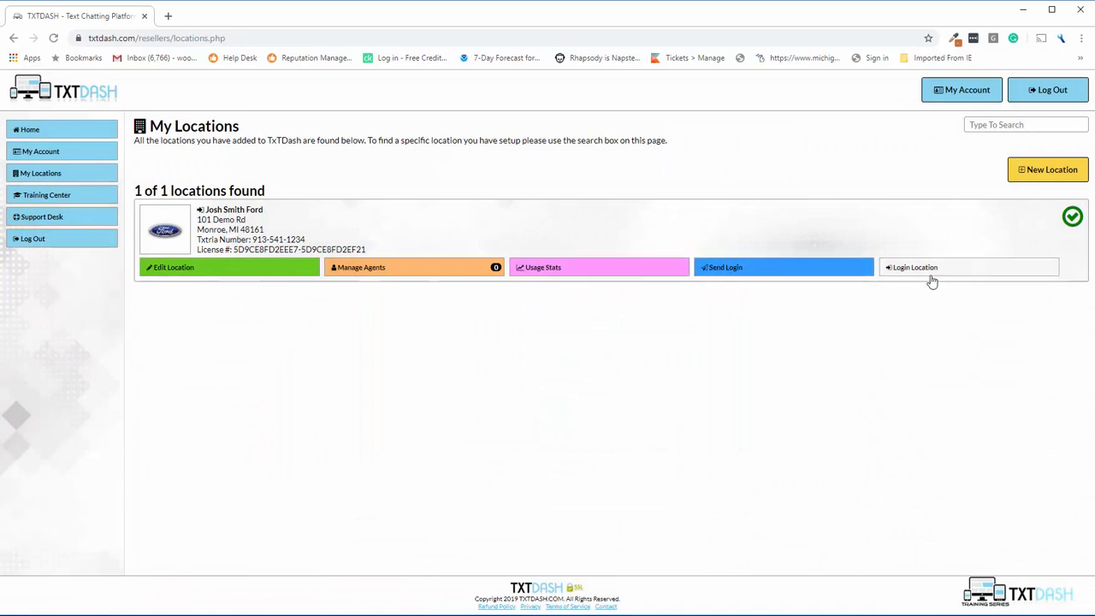
left_click(572, 276)
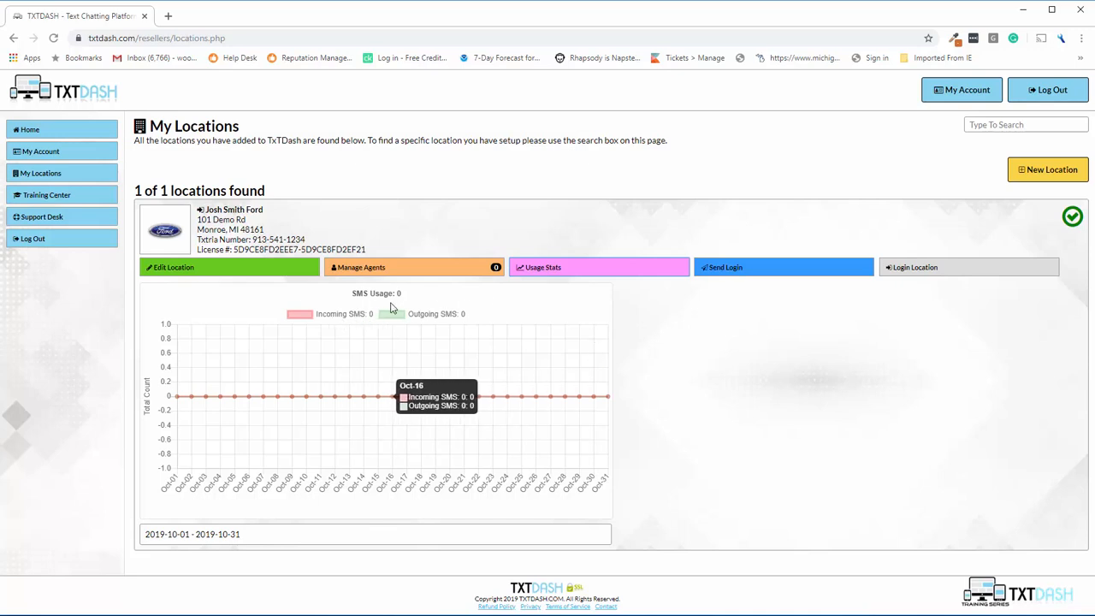
left_click(195, 533)
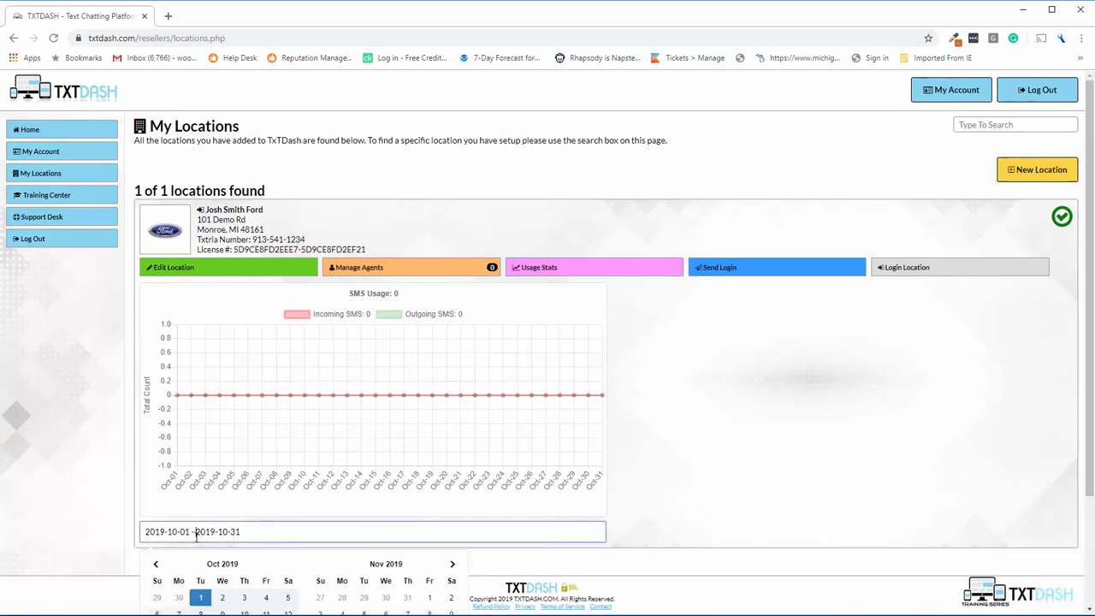
scroll(264, 577, "down", 3)
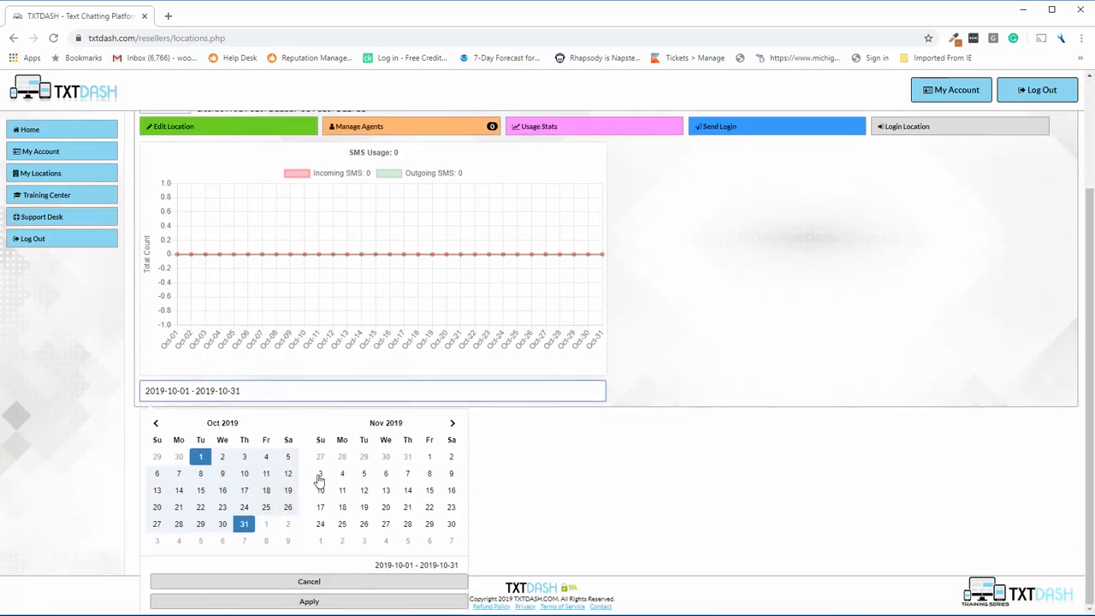
scroll(317, 479, "up", 3)
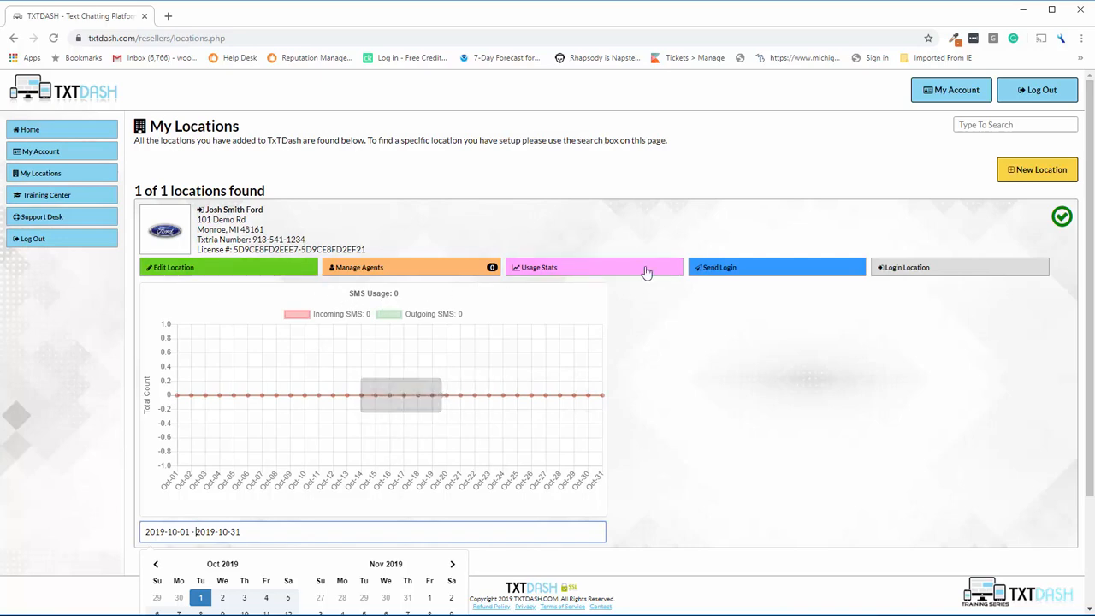
left_click(193, 268)
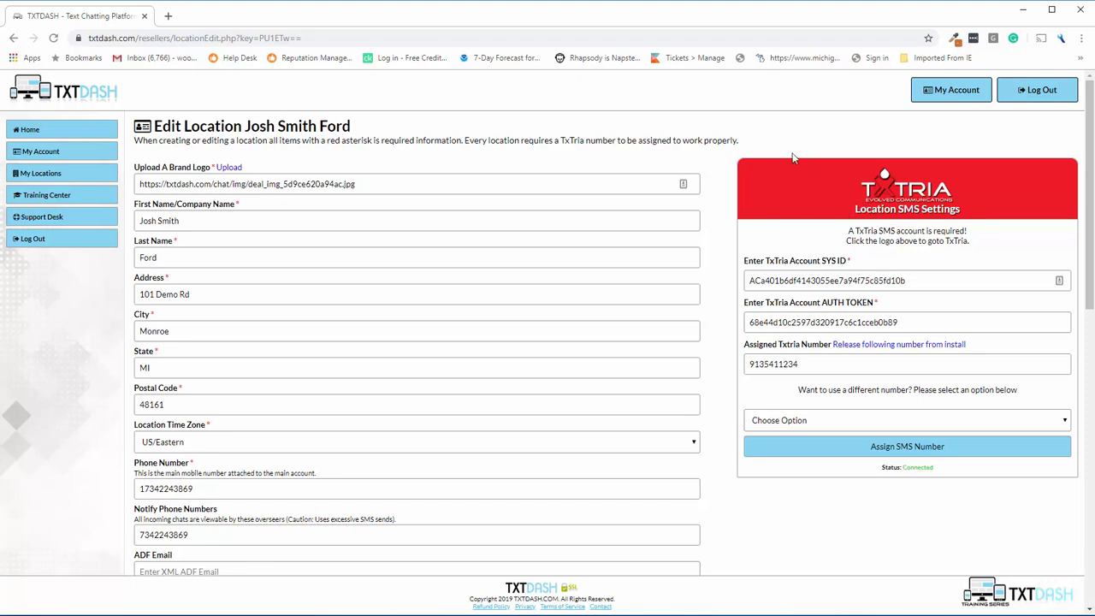
Show the Josh Smith Ford usage chart with zero incoming and outgoing SMS.
left_click(35, 175)
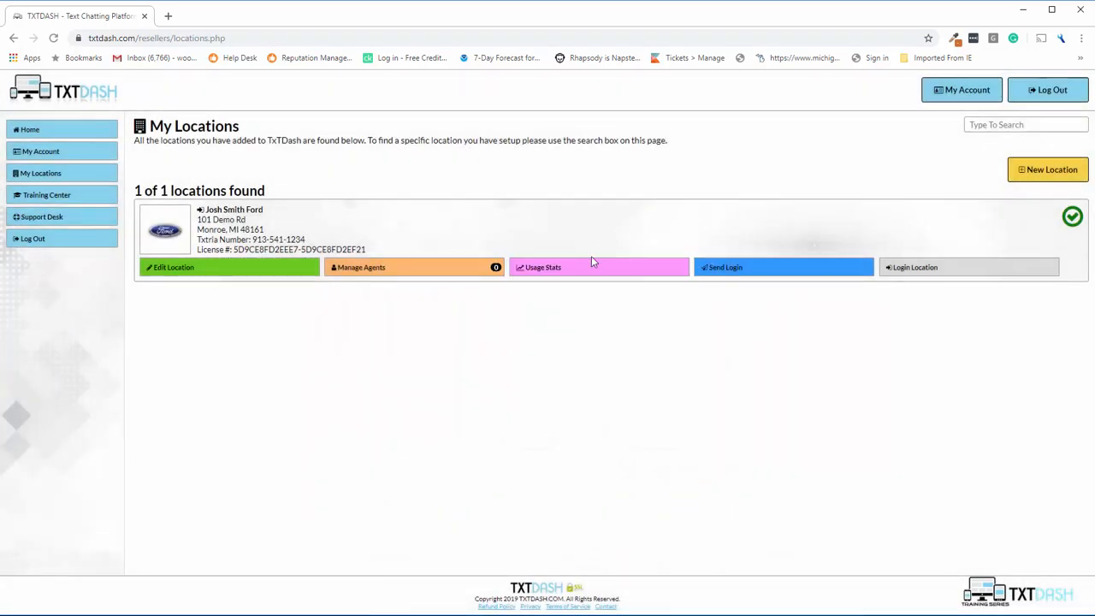
left_click(587, 267)
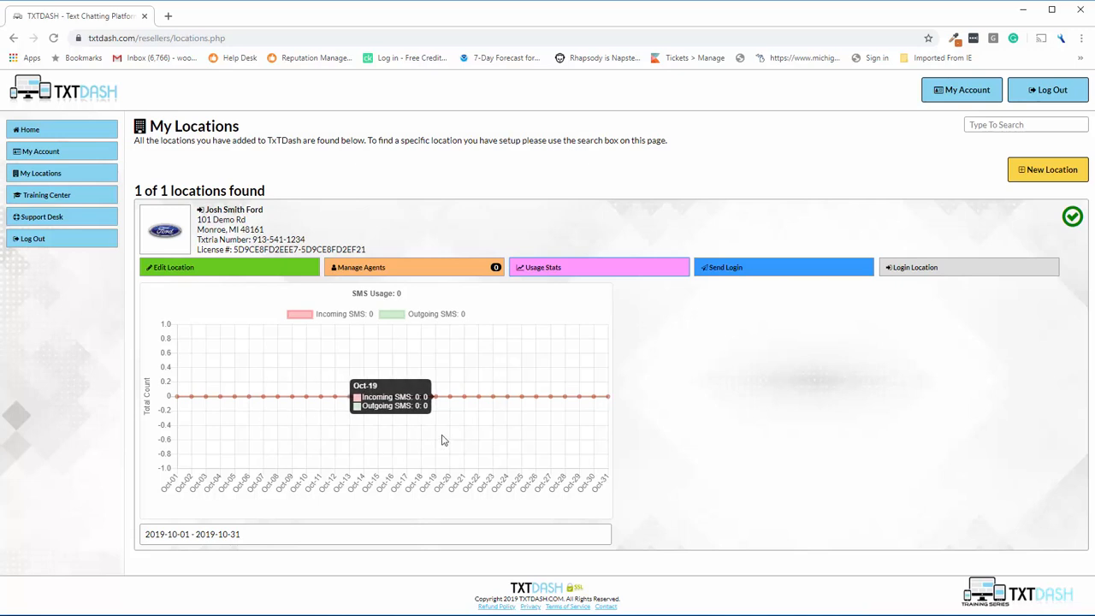
right_click(524, 299)
left_click(502, 306)
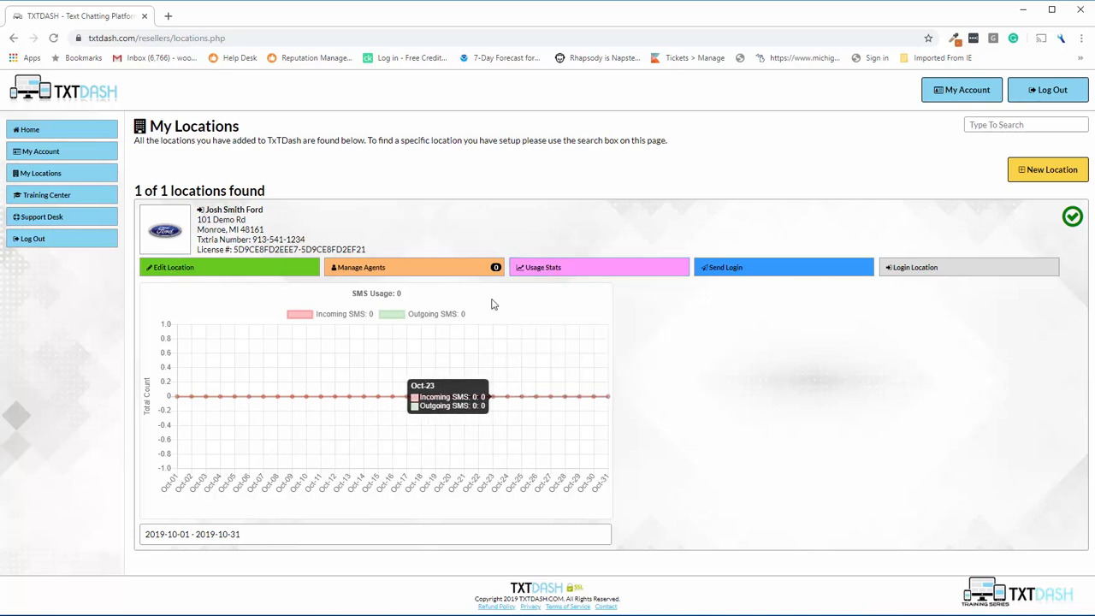